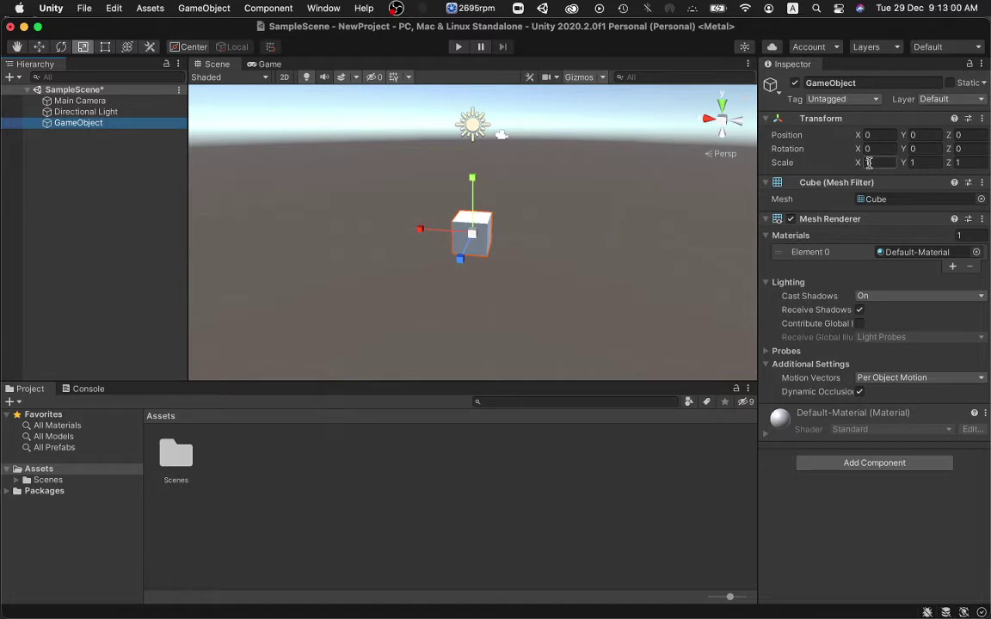
Set the cube's X scale to 10
{"action": "left_click", "coordinate": [874, 163]}
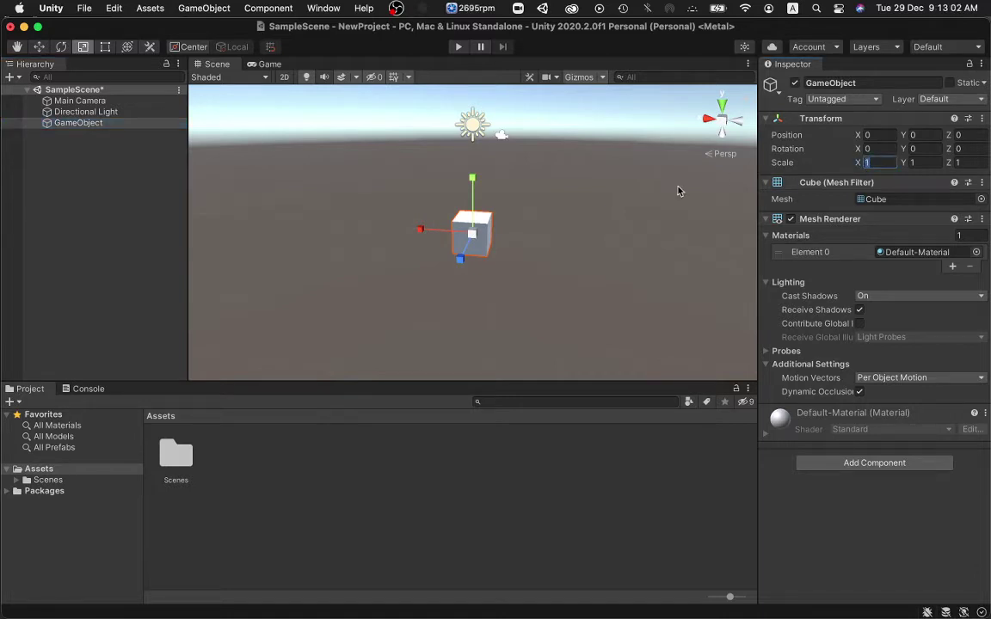
{"action": "left_click", "coordinate": [530, 272]}
{"action": "left_click", "coordinate": [481, 225]}
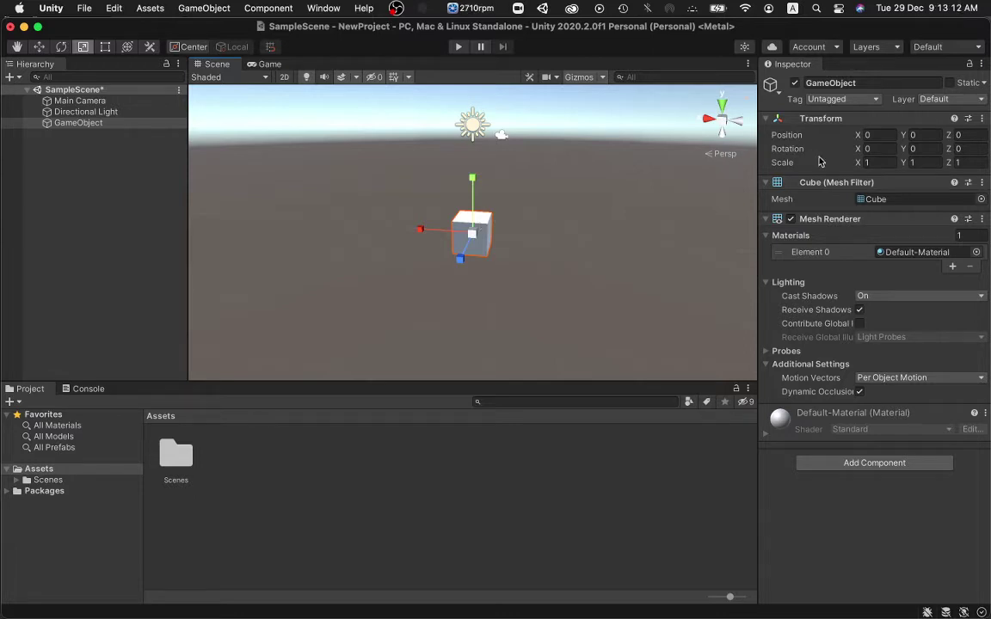
{"action": "left_click", "coordinate": [874, 163]}
{"action": "type", "text": "10"}
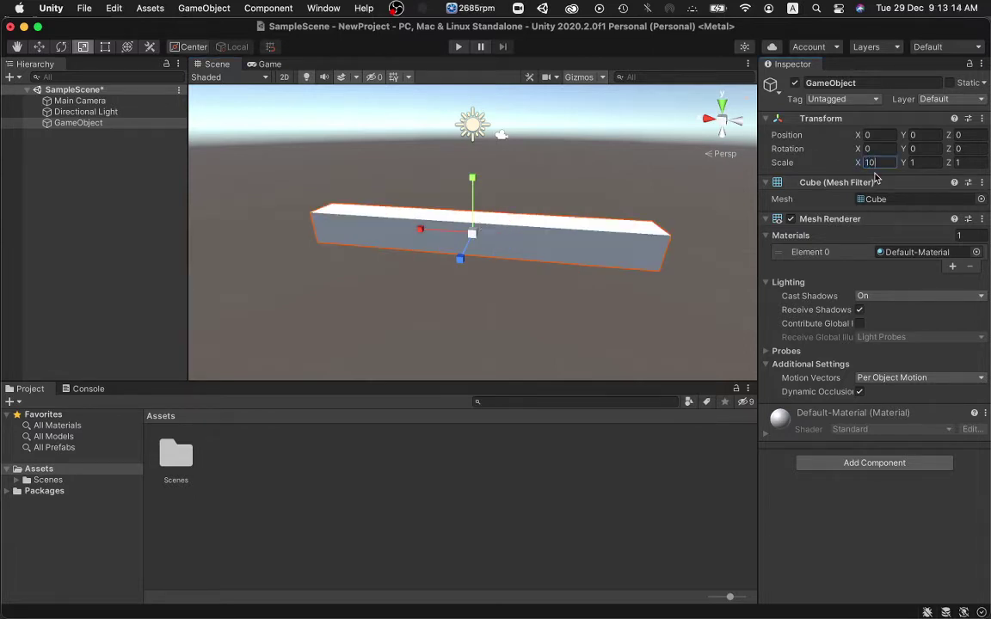
Set the cube's Z scale to 20 to stretch it into a long platform
{"action": "left_click", "coordinate": [971, 163]}
{"action": "type", "text": "100"}
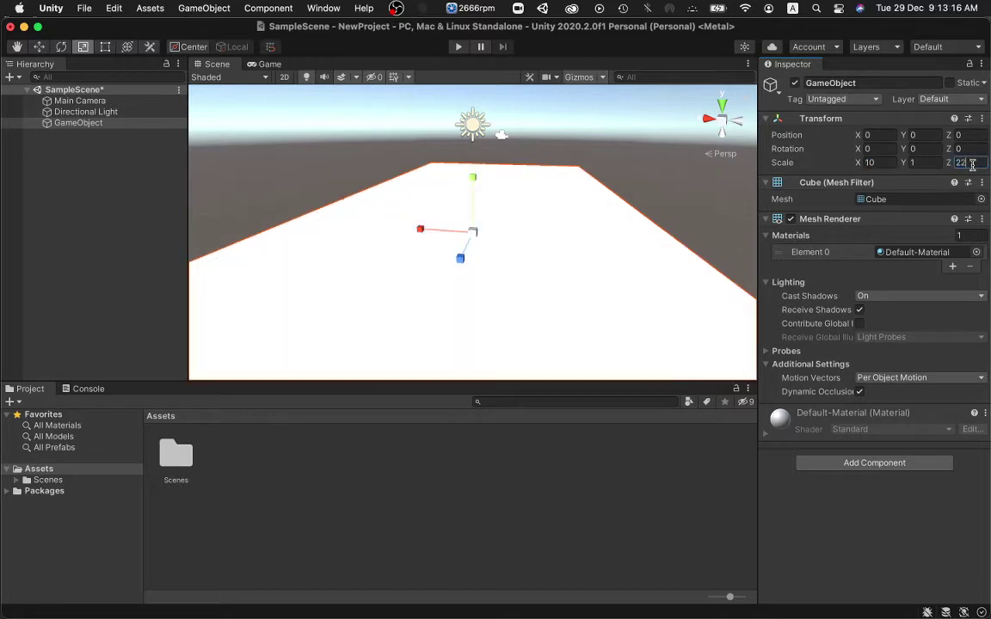
{"action": "key", "text": "BackSpace"}
{"action": "key", "text": "BackSpace"}
{"action": "key", "text": "BackSpace"}
{"action": "type", "text": "20"}
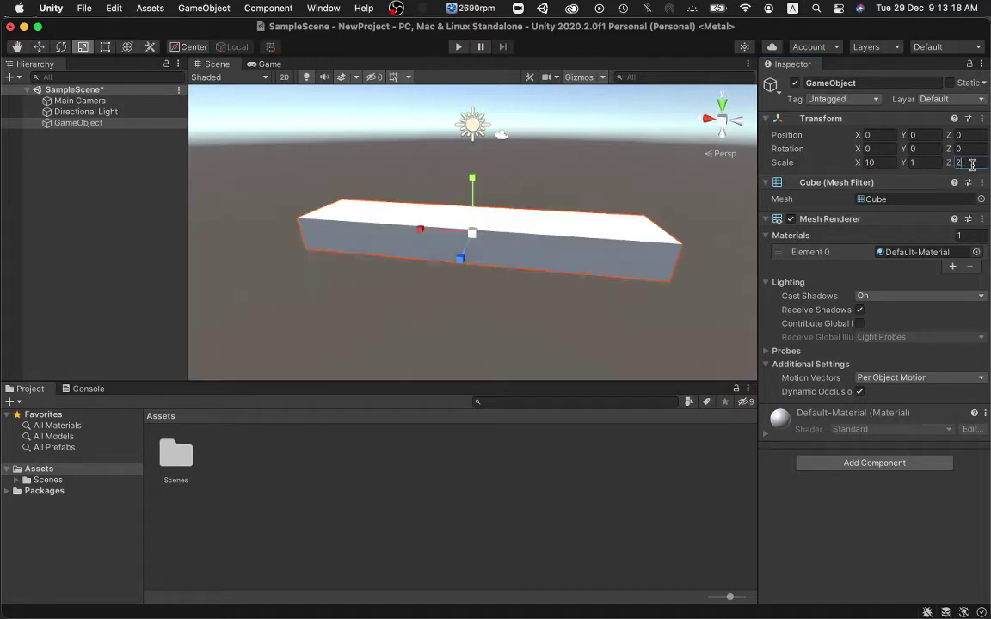
{"action": "scroll", "coordinate": [590, 263], "scroll_direction": "down", "scroll_amount": 3}
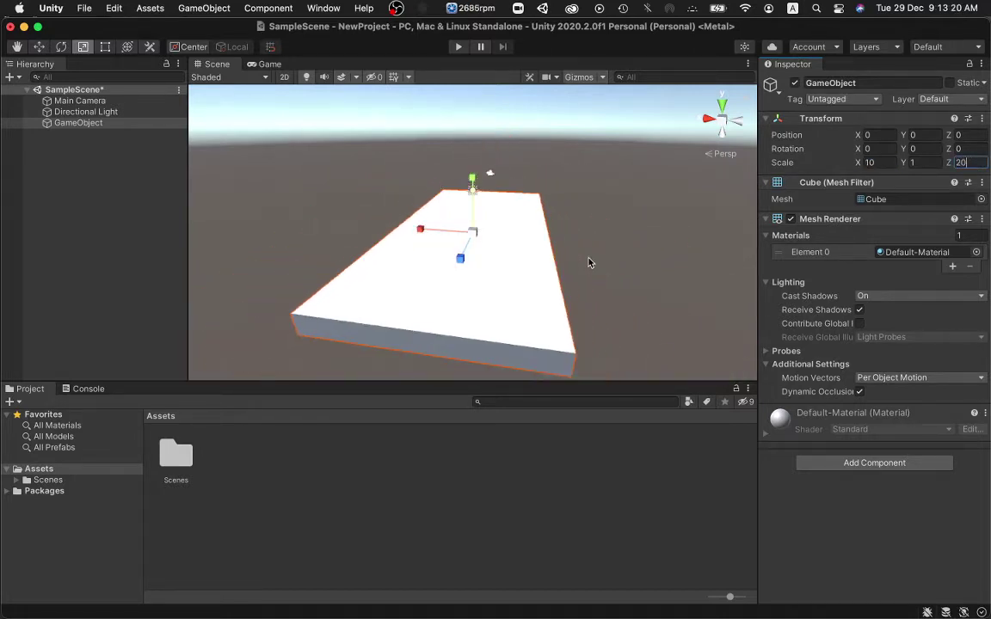
{"action": "left_click_drag", "start_coordinate": [589, 262], "coordinate": [379, 147], "text": "alt"}
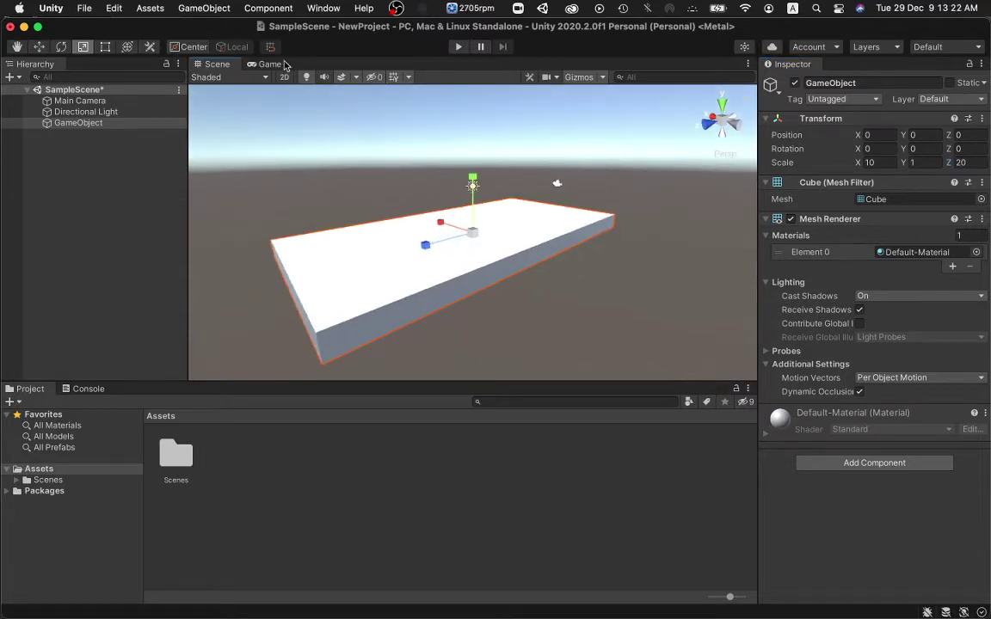
Check the platform in the Game view and inspect it from another angle in the Scene view
{"action": "left_click", "coordinate": [256, 63]}
{"action": "left_click", "coordinate": [213, 64]}
{"action": "left_click", "coordinate": [421, 272], "text": "super"}
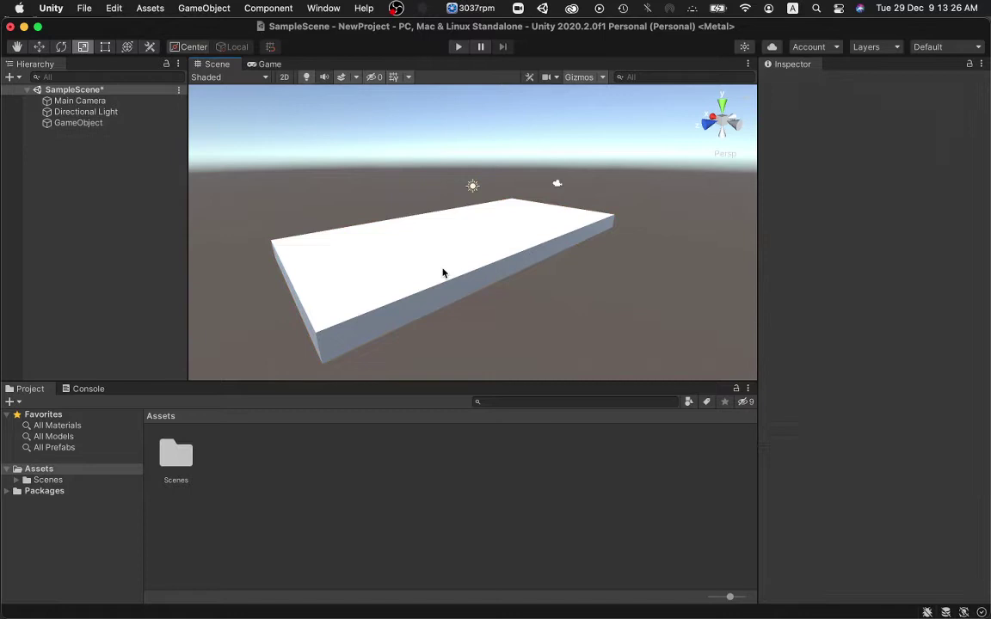
{"action": "left_click", "coordinate": [384, 267]}
{"action": "left_click_drag", "start_coordinate": [327, 210], "coordinate": [339, 212], "text": "alt"}
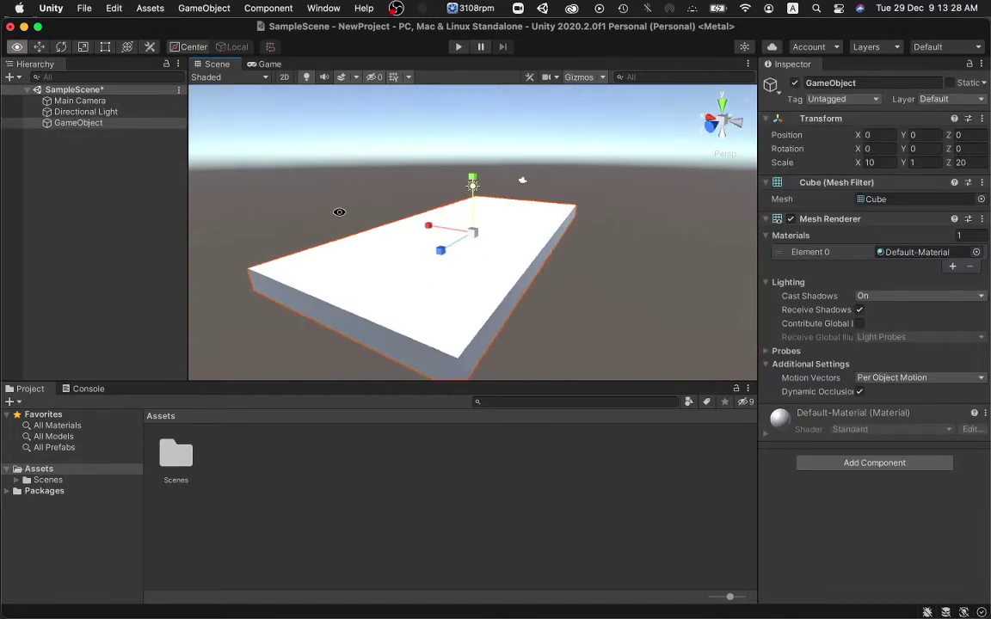
{"action": "left_click", "coordinate": [77, 145]}
{"action": "right_click", "coordinate": [79, 148]}
{"action": "mouse_move", "coordinate": [87, 356]}
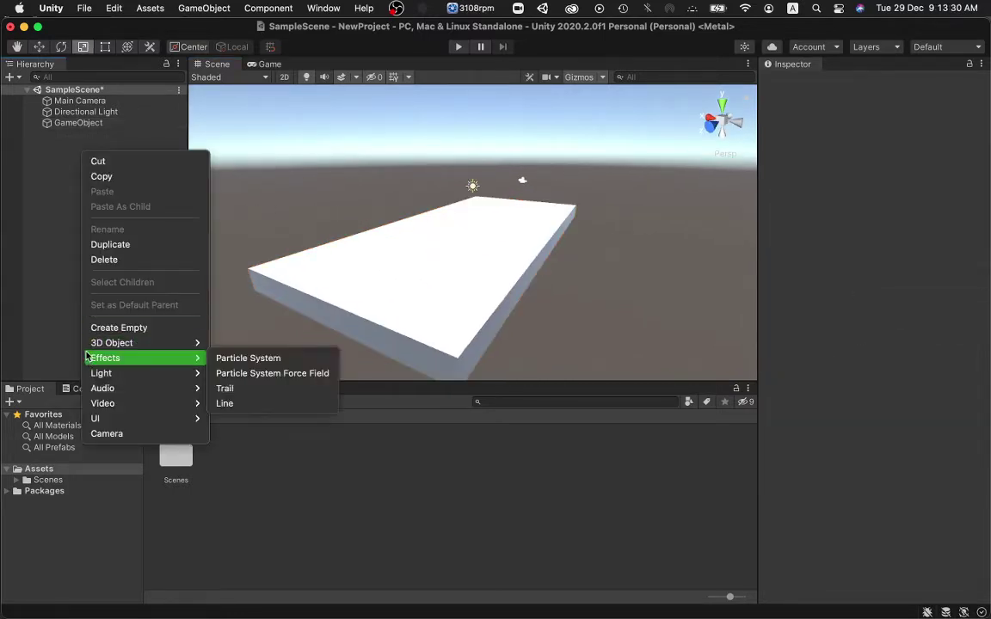
{"action": "left_click", "coordinate": [18, 274]}
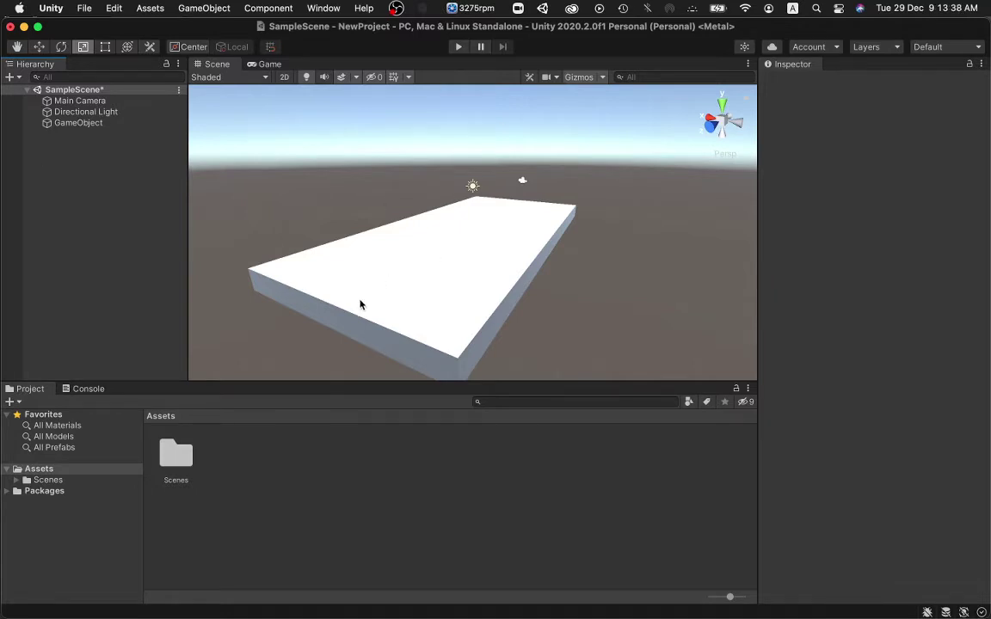
Add a 3D sphere object to the scene with its default name
{"action": "right_click", "coordinate": [64, 145]}
{"action": "mouse_move", "coordinate": [84, 333]}
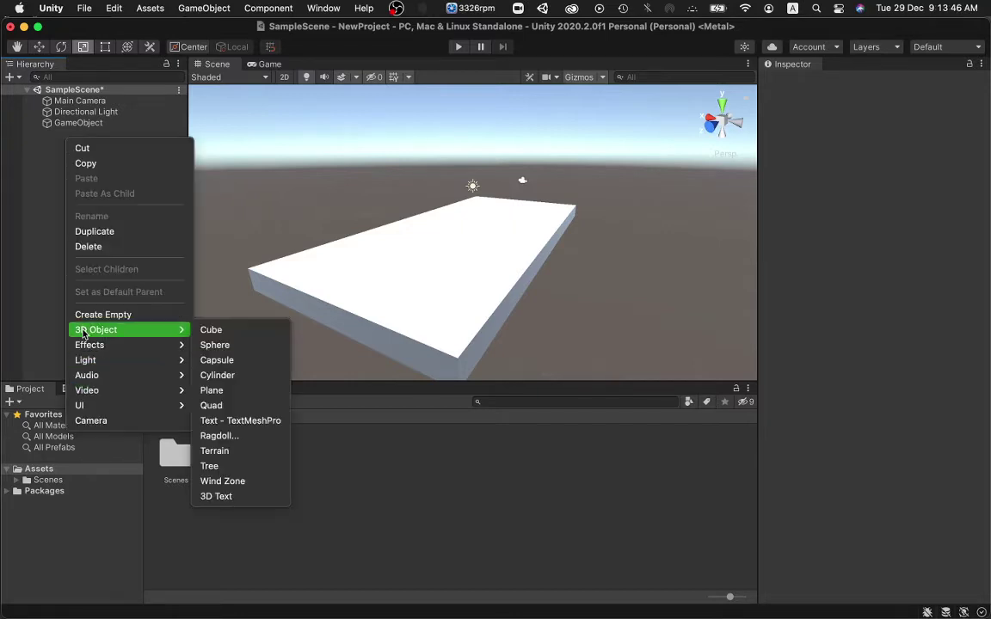
{"action": "left_click", "coordinate": [229, 345]}
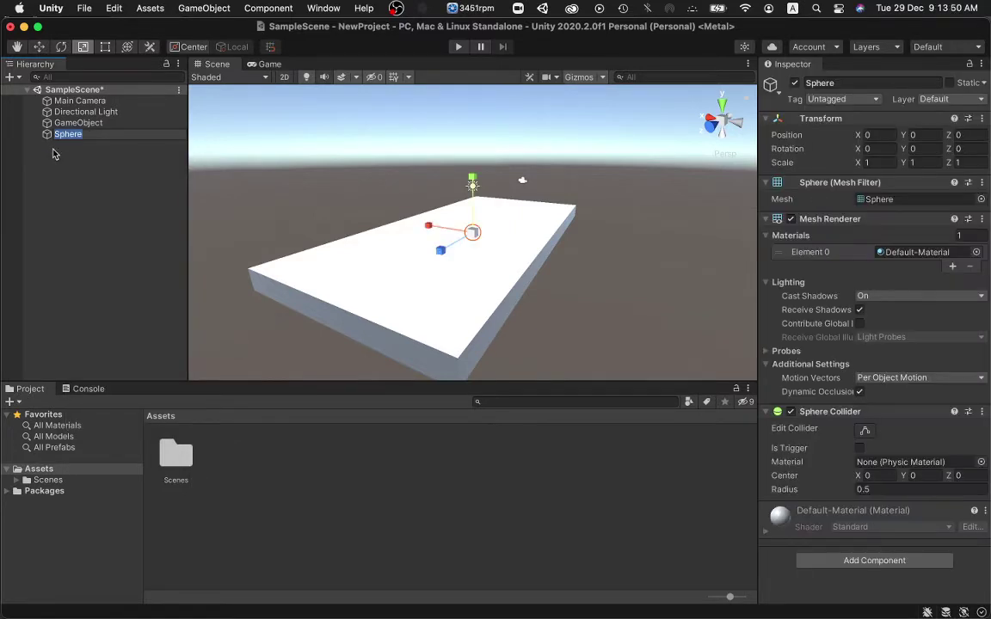
{"action": "left_click", "coordinate": [50, 192]}
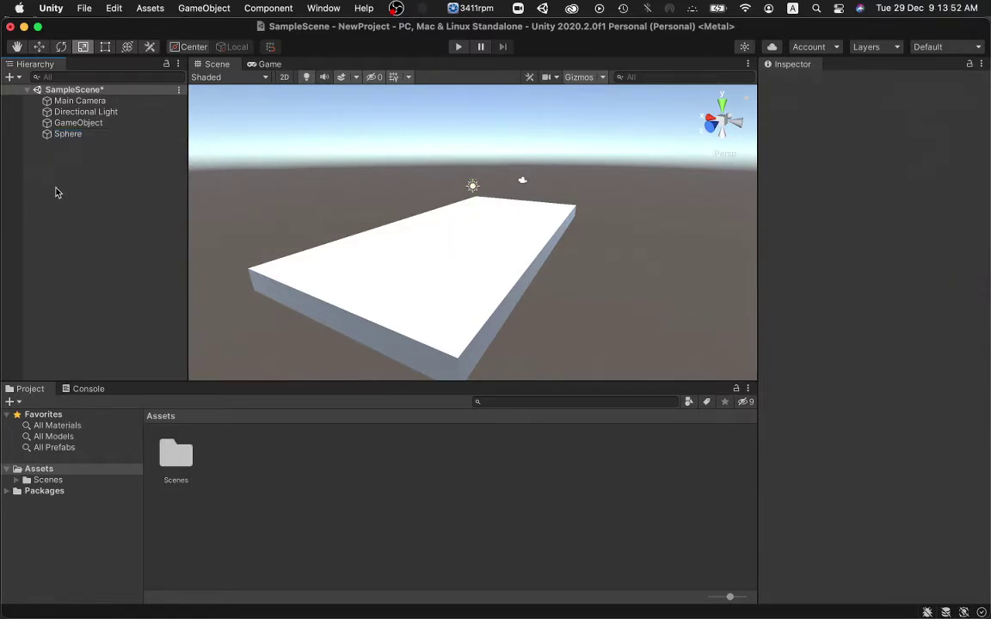
Try naming the sphere object player and restore its name to Sphere
{"action": "left_click", "coordinate": [66, 136]}
{"action": "left_click", "coordinate": [70, 136]}
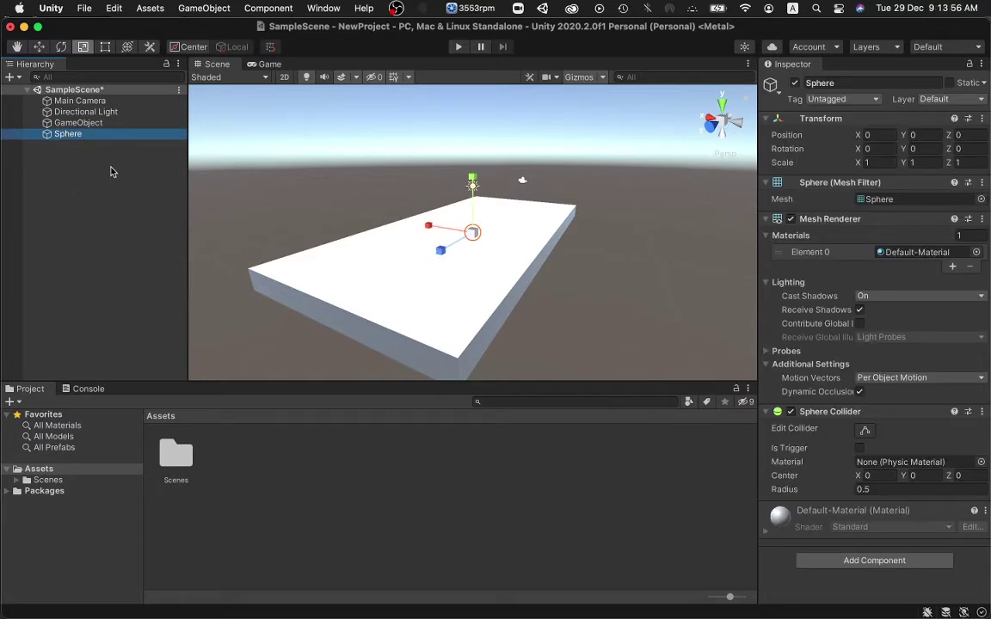
{"action": "type", "text": "playe"}
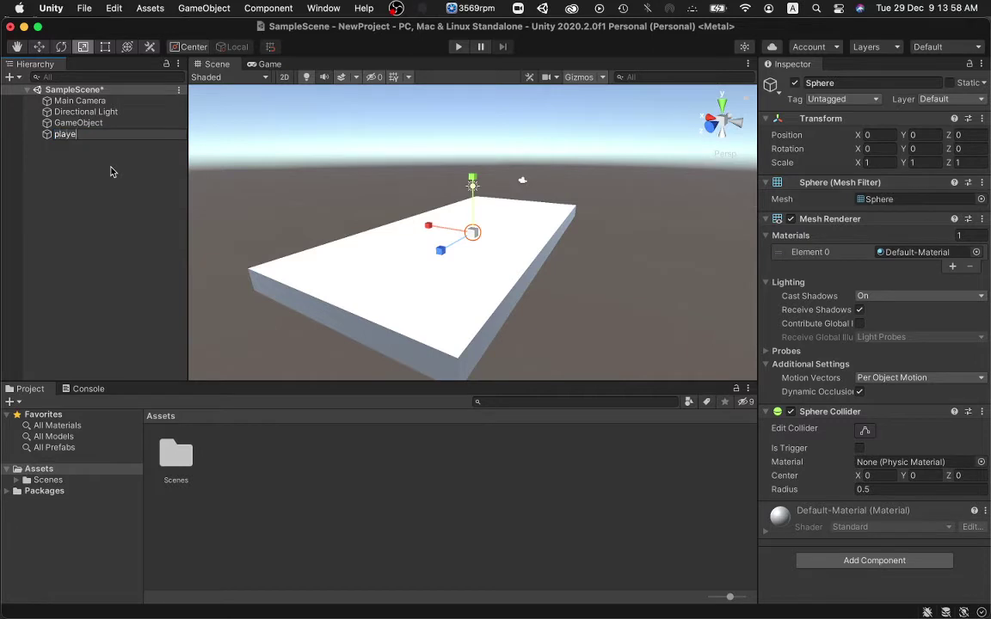
{"action": "type", "text": "r"}
{"action": "key", "text": "super+a"}
{"action": "key", "text": "BackSpace"}
{"action": "type", "text": "Sph"}
{"action": "key", "text": "Return"}
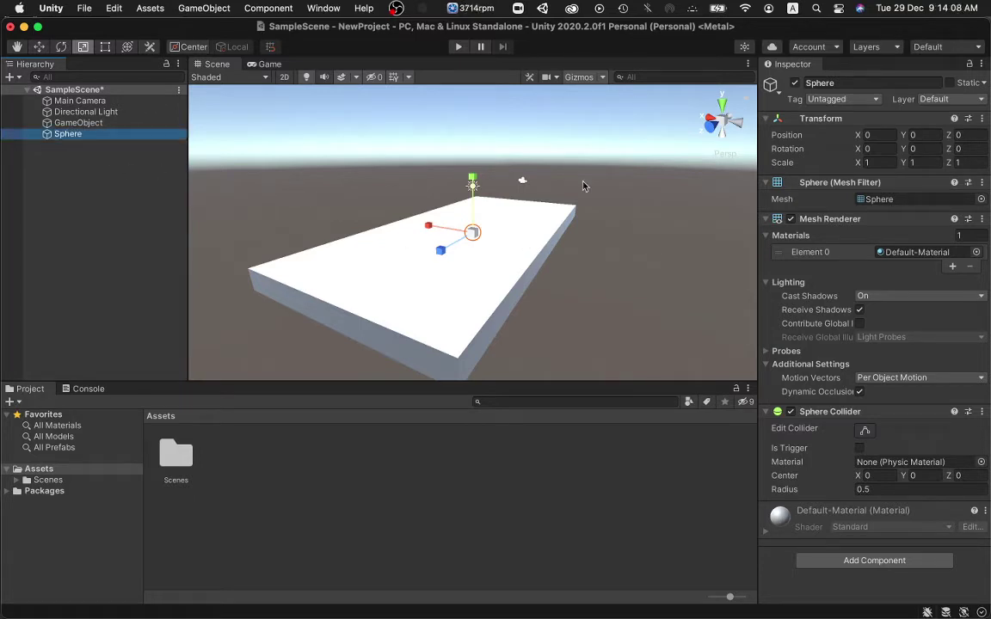
Raise the sphere above the platform and set its Y position to 5
{"action": "left_click_drag", "start_coordinate": [524, 163], "coordinate": [412, 158], "text": "alt"}
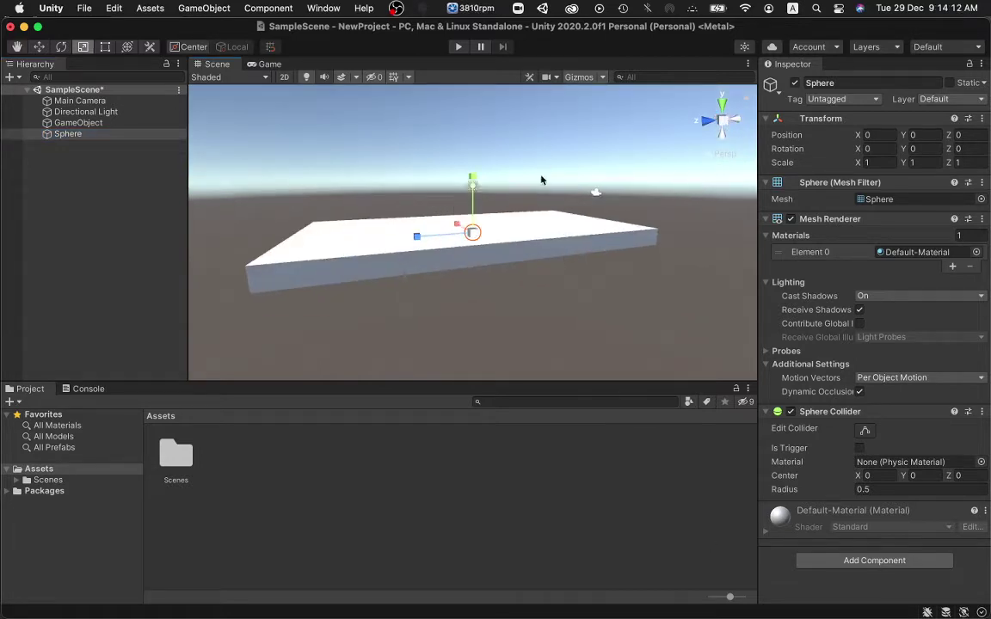
{"action": "key", "text": "w"}
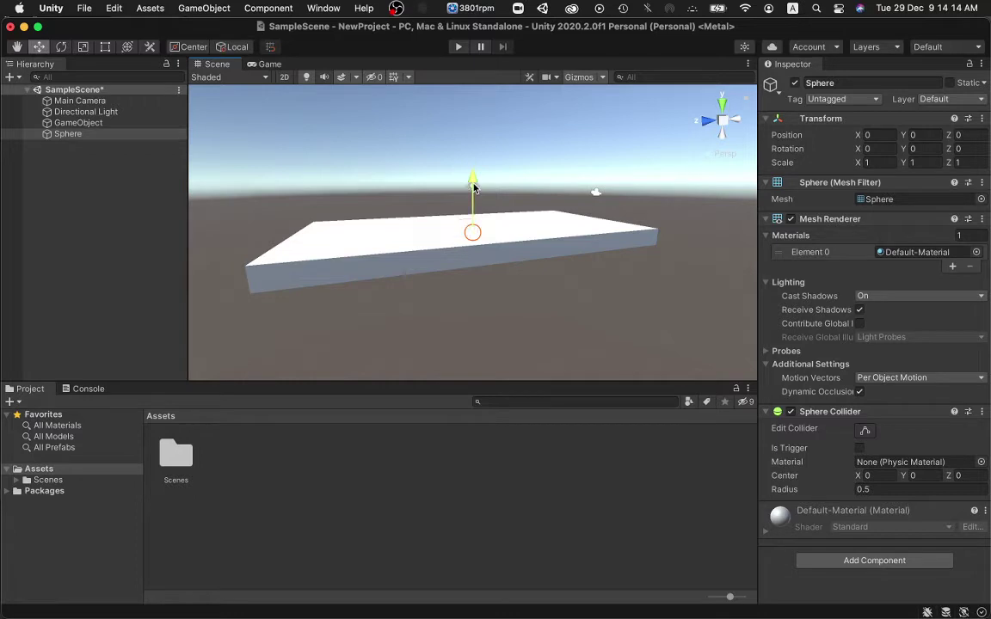
{"action": "left_click_drag", "start_coordinate": [472, 184], "coordinate": [472, 135]}
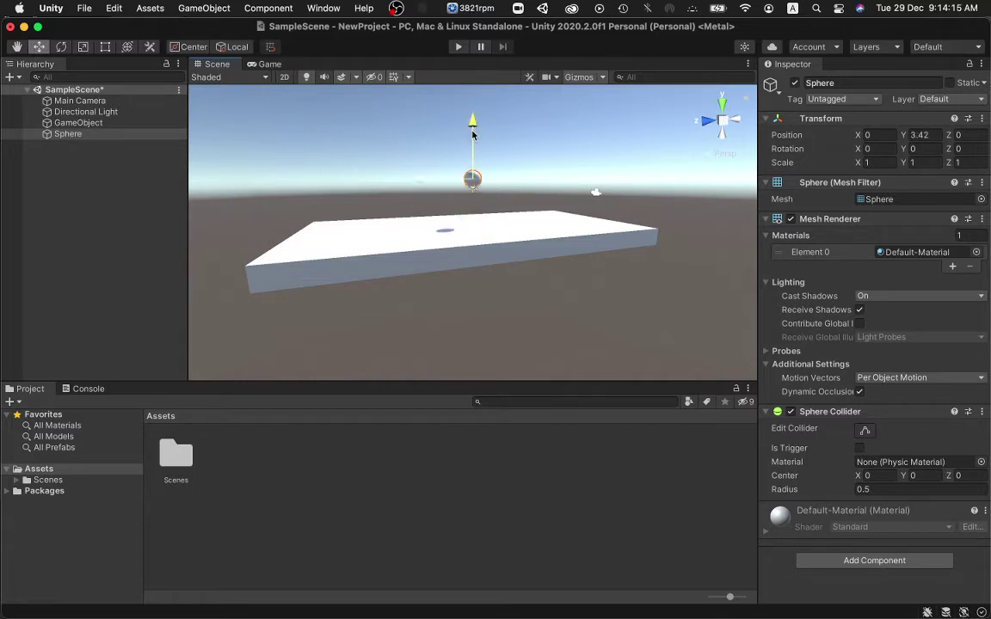
{"action": "left_click", "coordinate": [922, 135]}
{"action": "type", "text": "5"}
{"action": "key", "text": "Return"}
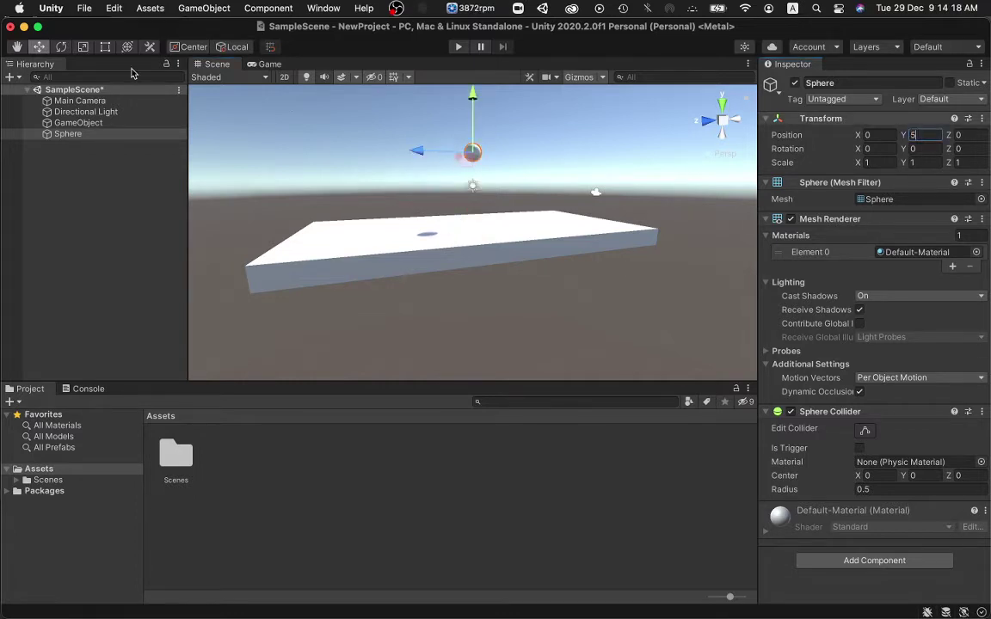
Compare how the sphere and platform look in the Game and Scene views, including the available aspect ratios
{"action": "left_click", "coordinate": [269, 64]}
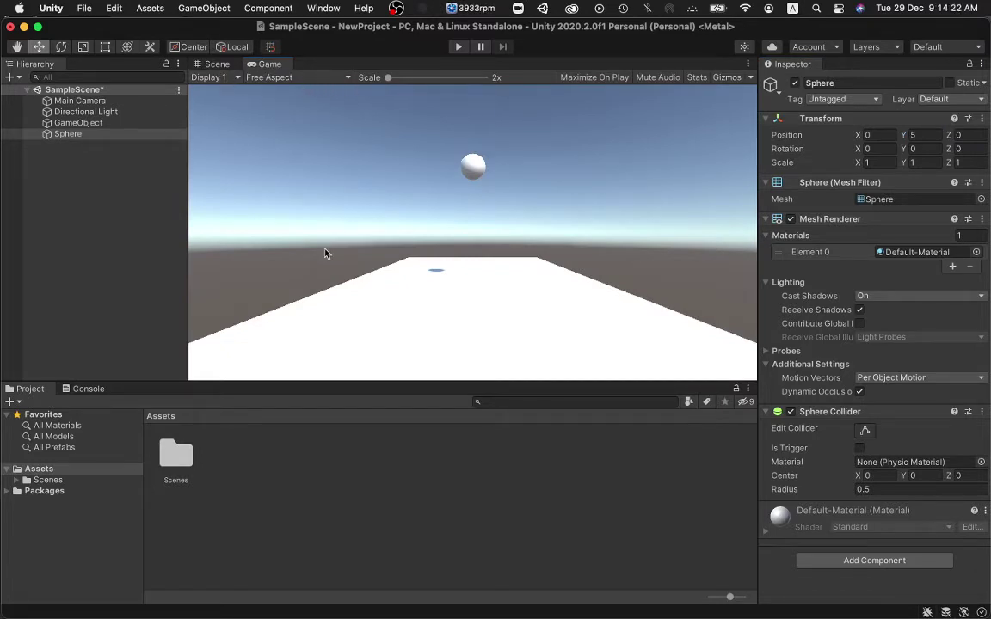
{"action": "left_click", "coordinate": [219, 64]}
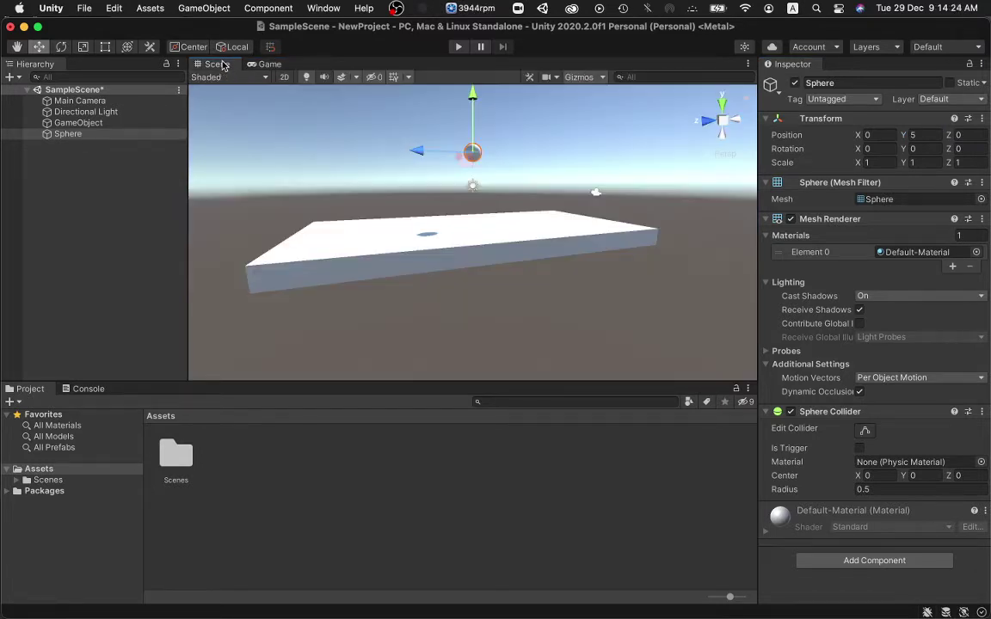
{"action": "left_click", "coordinate": [267, 64]}
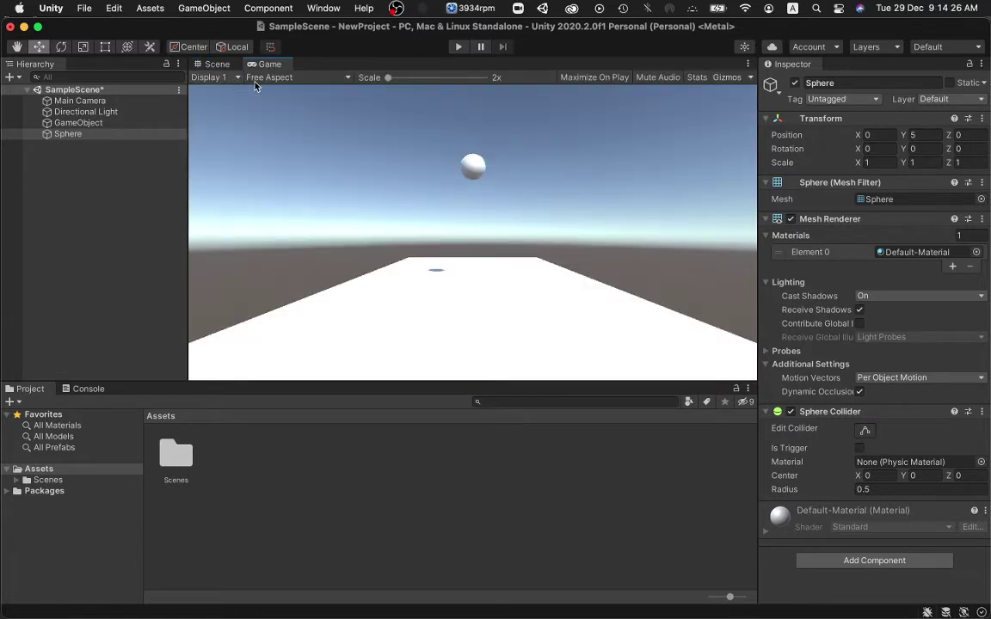
{"action": "left_click", "coordinate": [277, 77]}
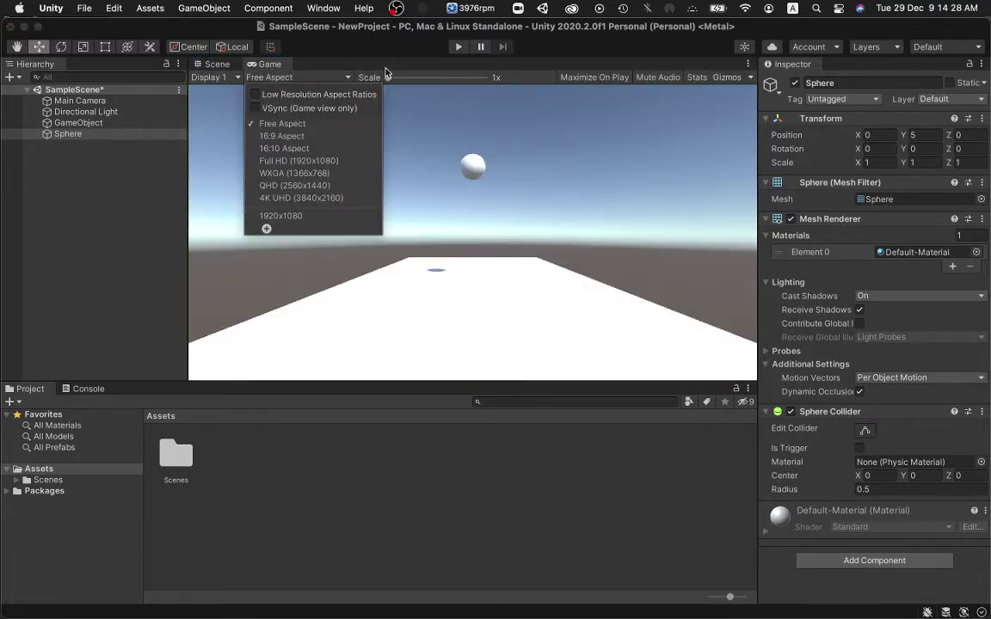
{"action": "left_click", "coordinate": [213, 64]}
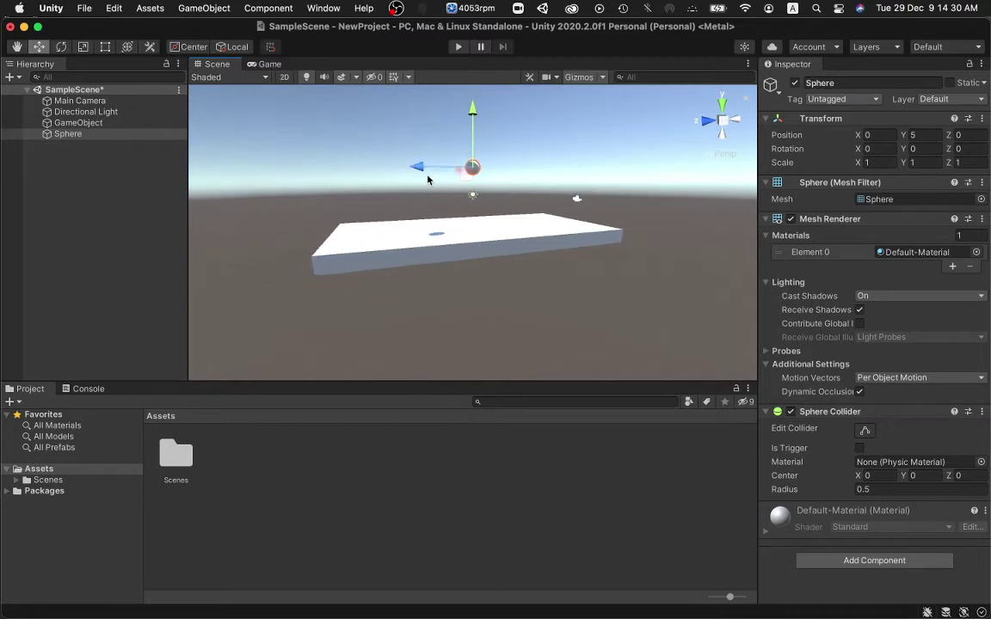
{"action": "left_click_drag", "start_coordinate": [379, 178], "coordinate": [453, 217], "text": "alt"}
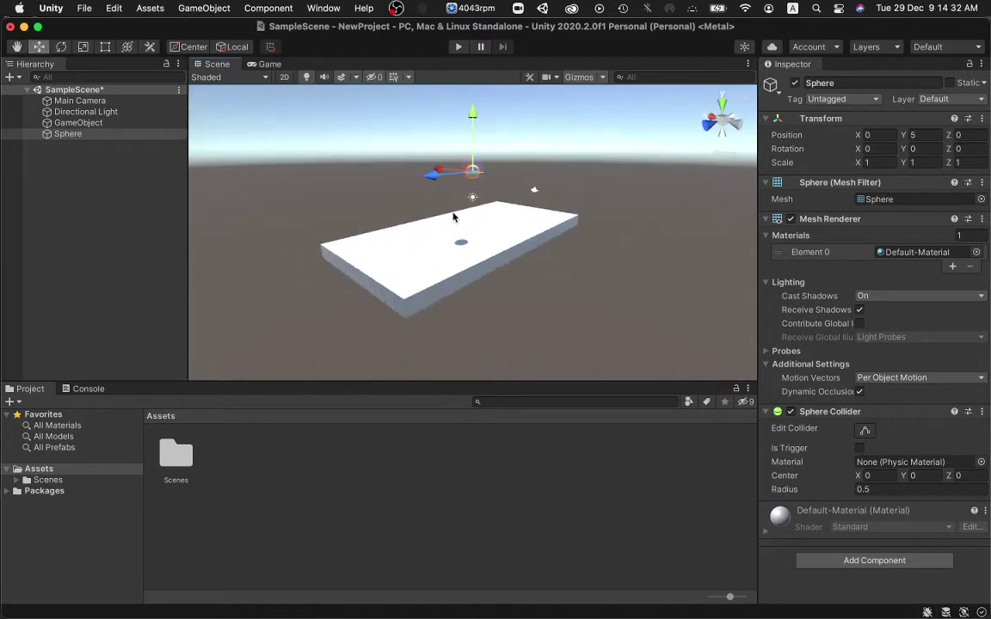
Test the sphere at Y position 10 in play mode from the Game view and stop playback
{"action": "left_click", "coordinate": [265, 64]}
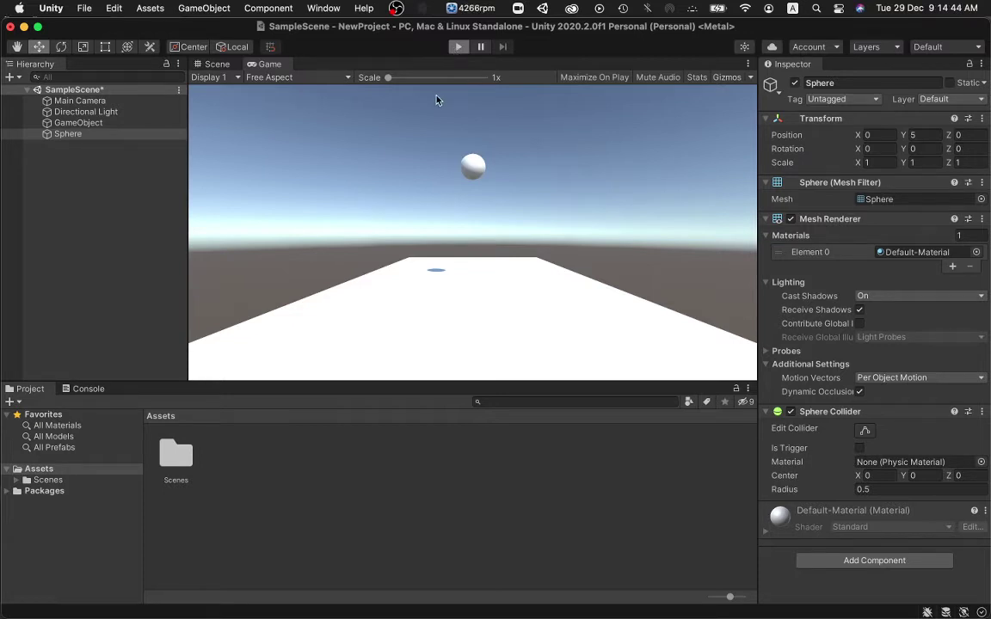
{"action": "left_click", "coordinate": [461, 48]}
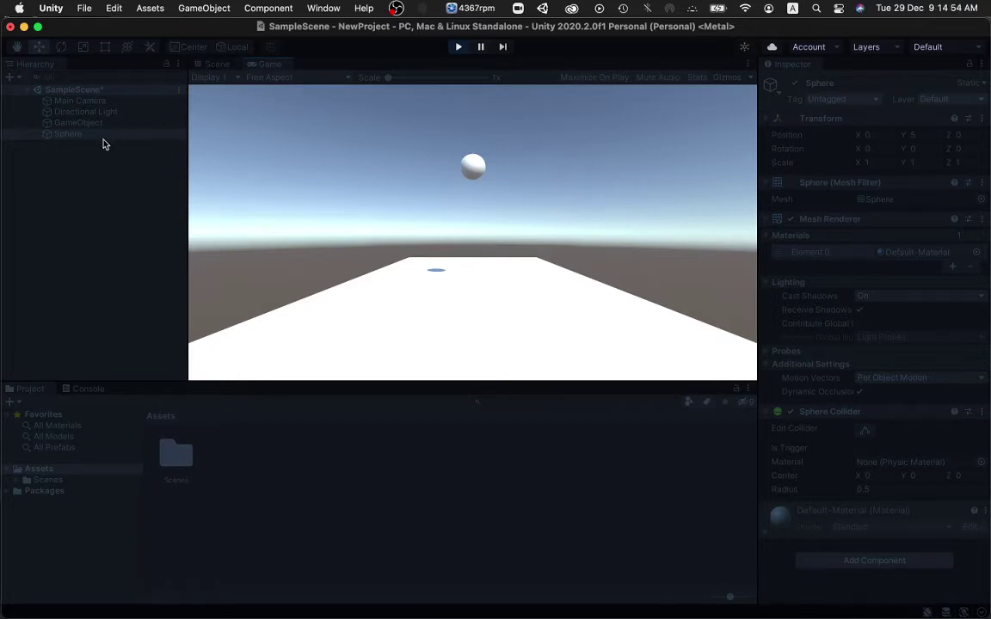
{"action": "left_click", "coordinate": [69, 135]}
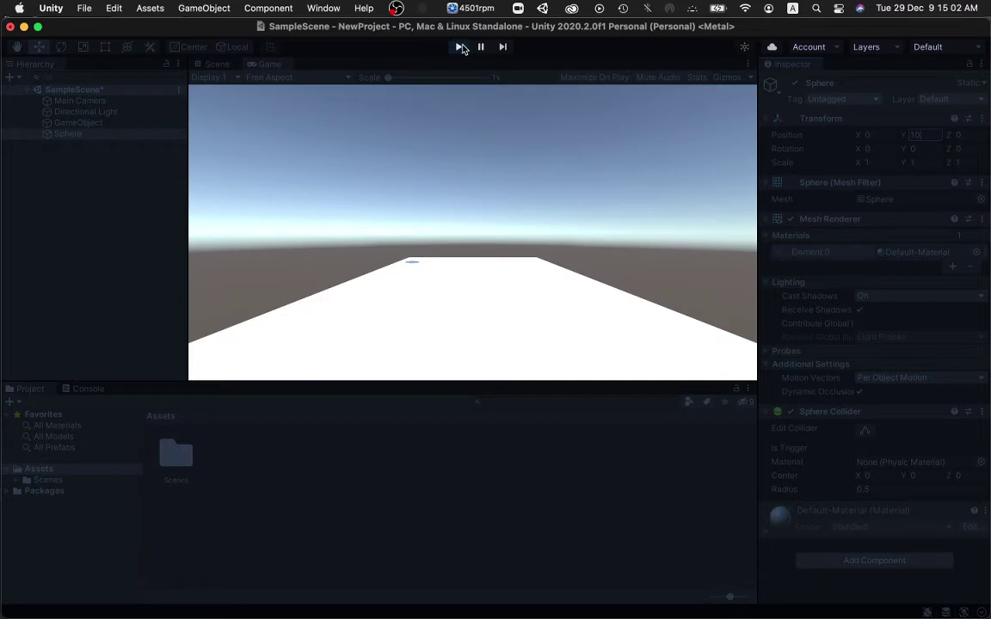
{"action": "left_click", "coordinate": [459, 47]}
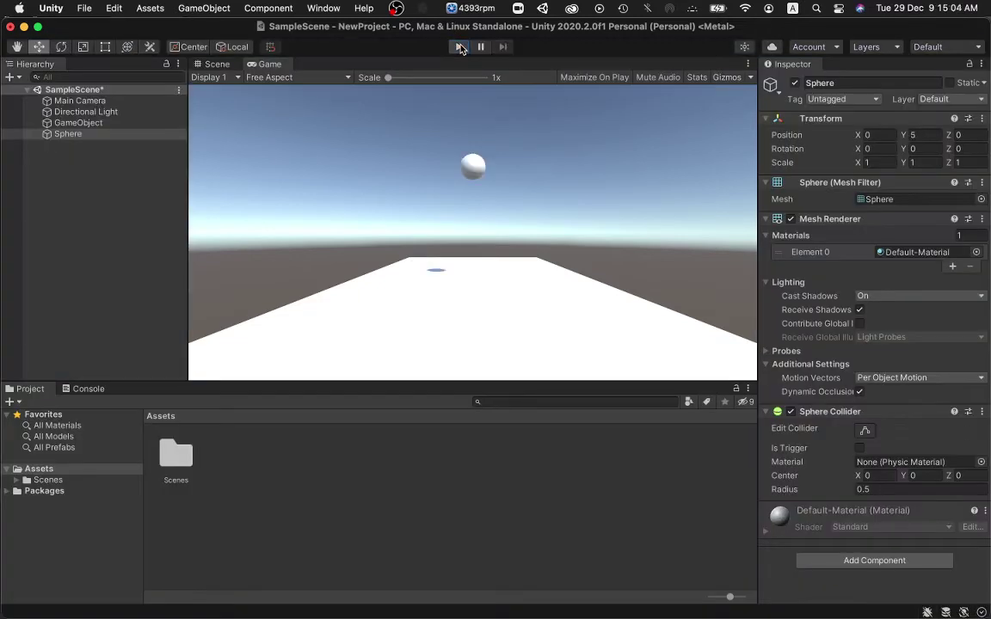
Return to the Scene view and frame the sphere for a closer look
{"action": "left_click", "coordinate": [920, 135]}
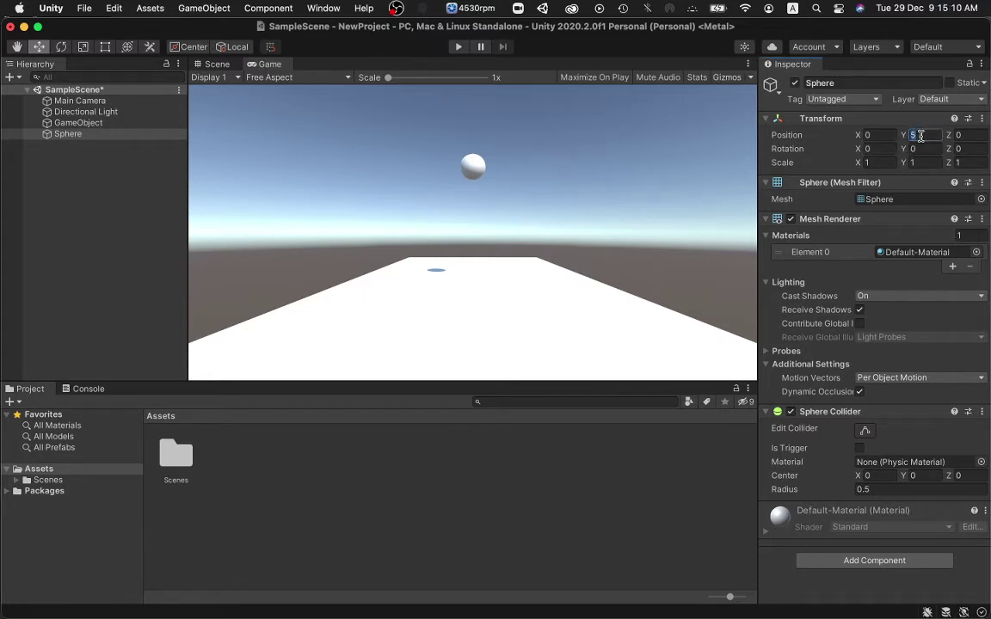
{"action": "left_click", "coordinate": [209, 66]}
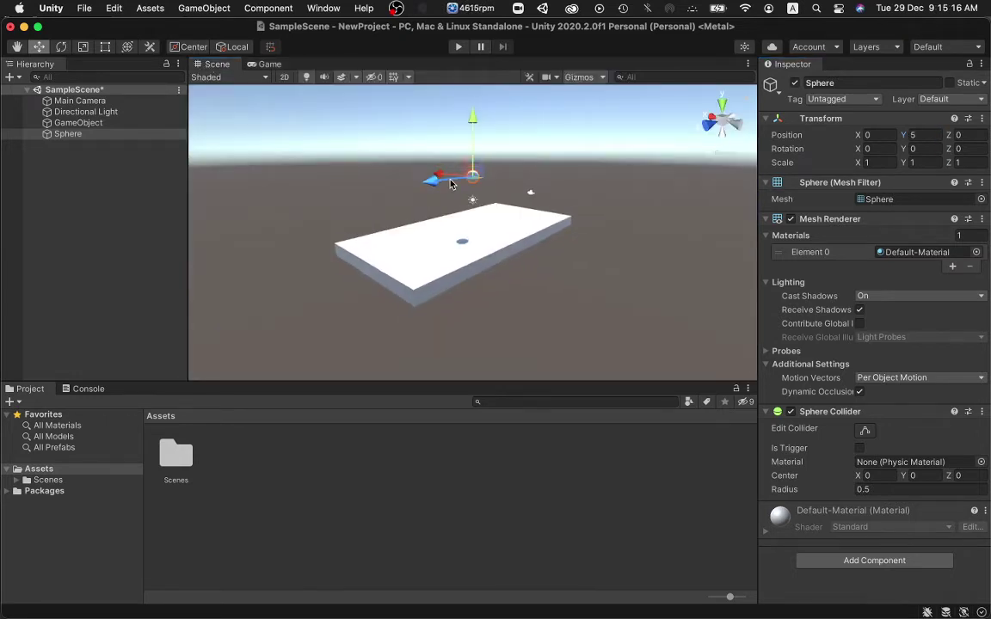
{"action": "key", "text": "f"}
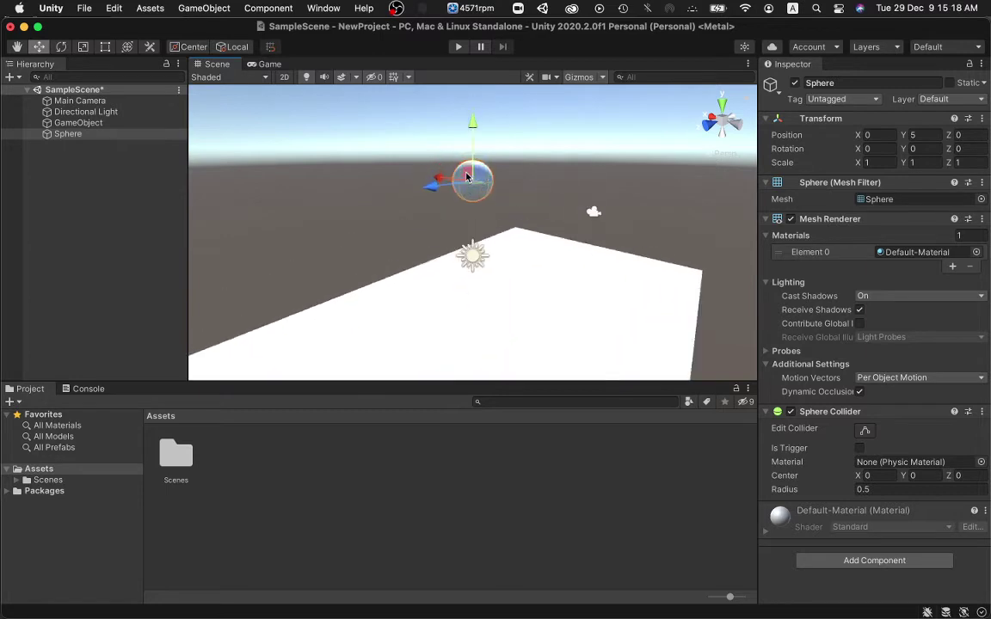
{"action": "mouse_move", "coordinate": [344, 233]}
{"action": "left_mouse_down", "text": "alt"}
{"action": "mouse_move", "coordinate": [401, 244]}
{"action": "mouse_move", "coordinate": [336, 237]}
{"action": "left_mouse_up", "text": "alt"}
{"action": "scroll", "coordinate": [495, 320], "scroll_direction": "down", "scroll_amount": 5}
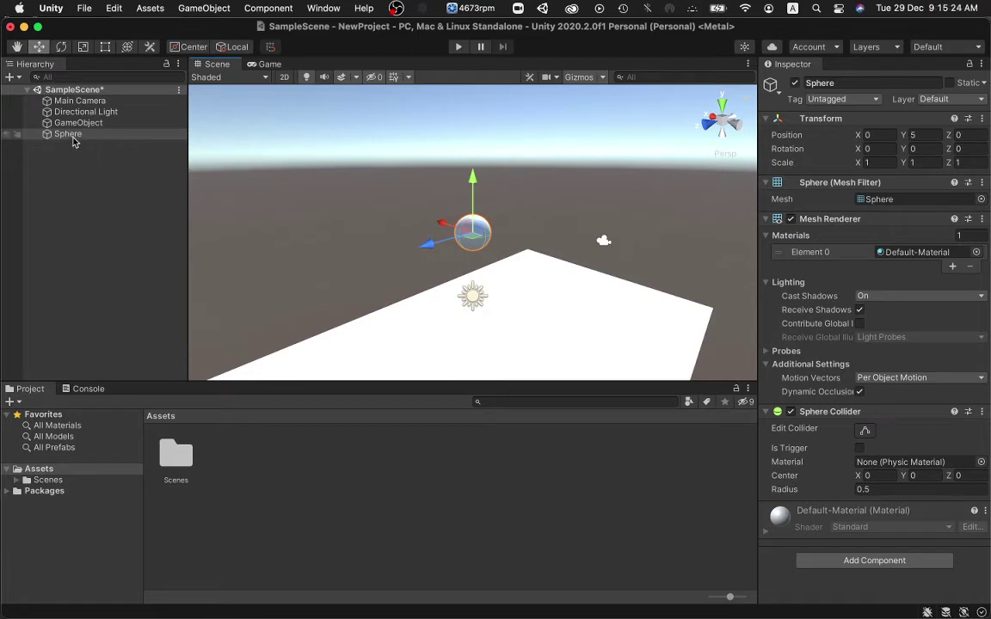
Add a Rigidbody physics component to the sphere
{"action": "left_click", "coordinate": [847, 562]}
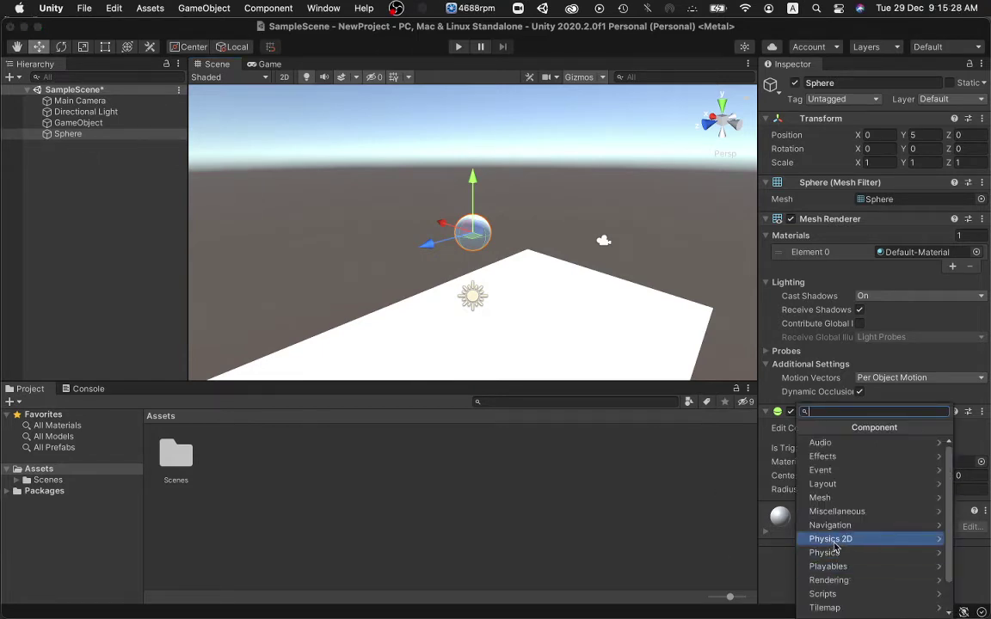
{"action": "left_click", "coordinate": [823, 552]}
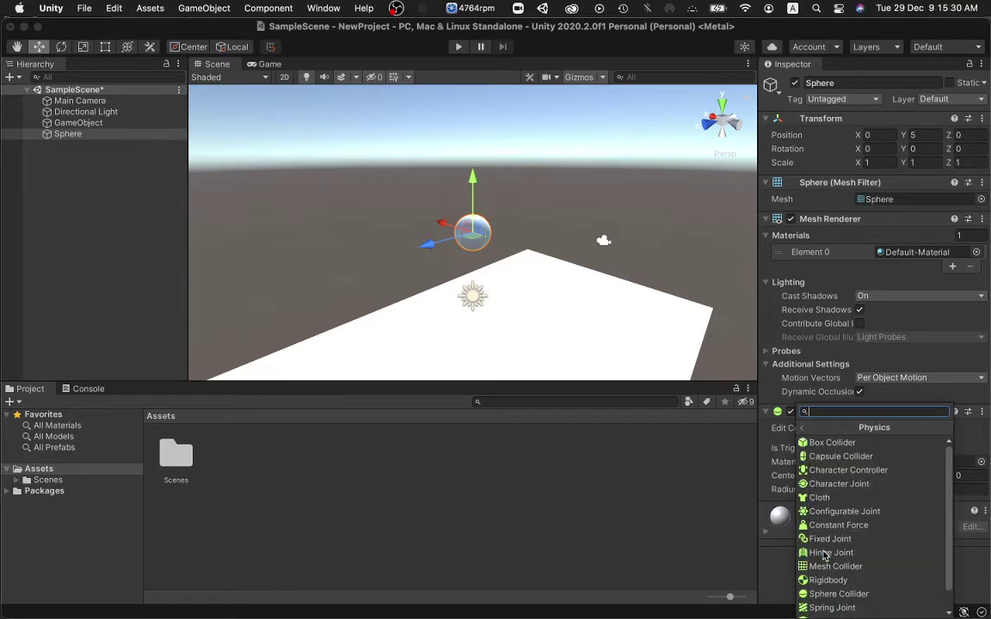
{"action": "scroll", "coordinate": [821, 542], "scroll_direction": "down", "scroll_amount": 1}
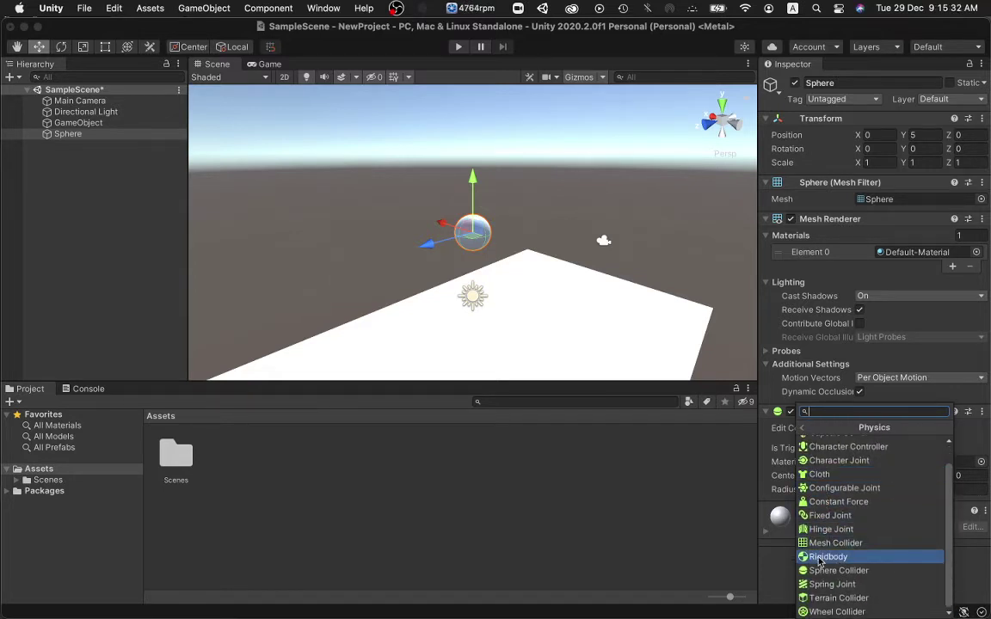
{"action": "left_click", "coordinate": [841, 558]}
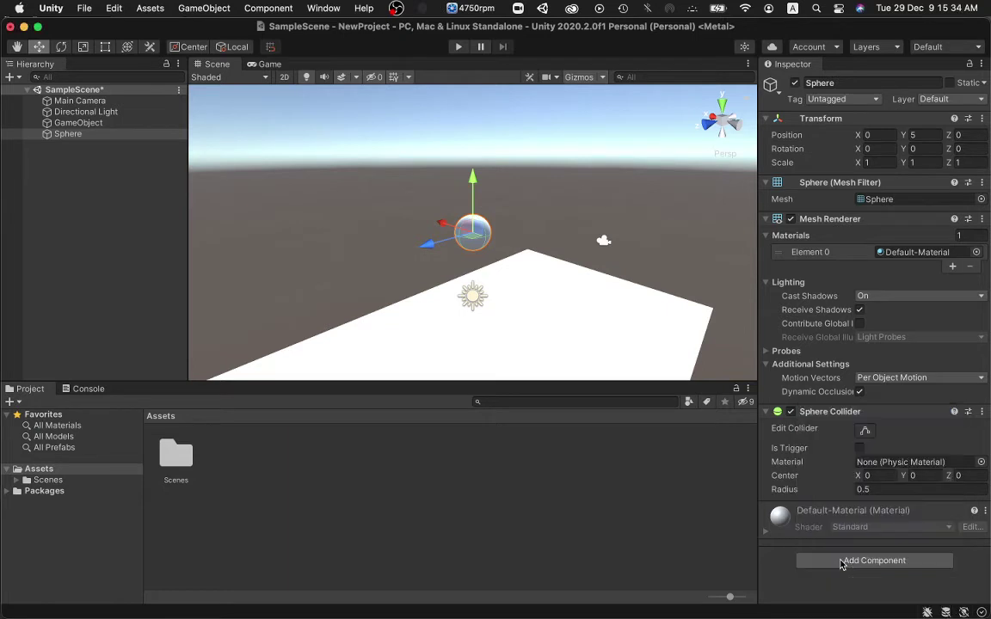
Examine the sphere's Rigidbody settings, including its constraints and the info readings
{"action": "scroll", "coordinate": [841, 563], "scroll_direction": "down", "scroll_amount": 3}
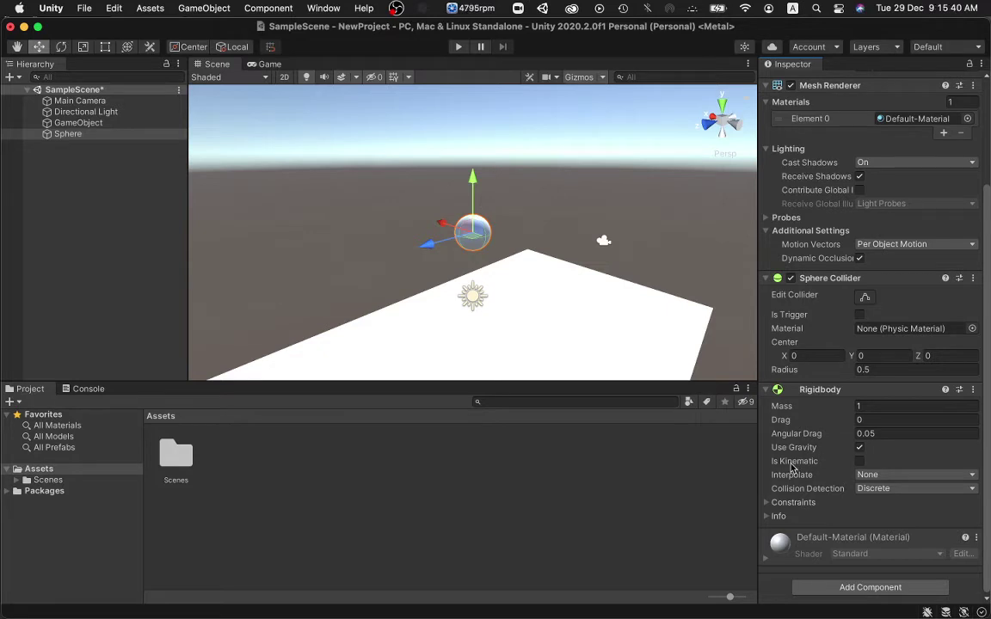
{"action": "left_click", "coordinate": [766, 503]}
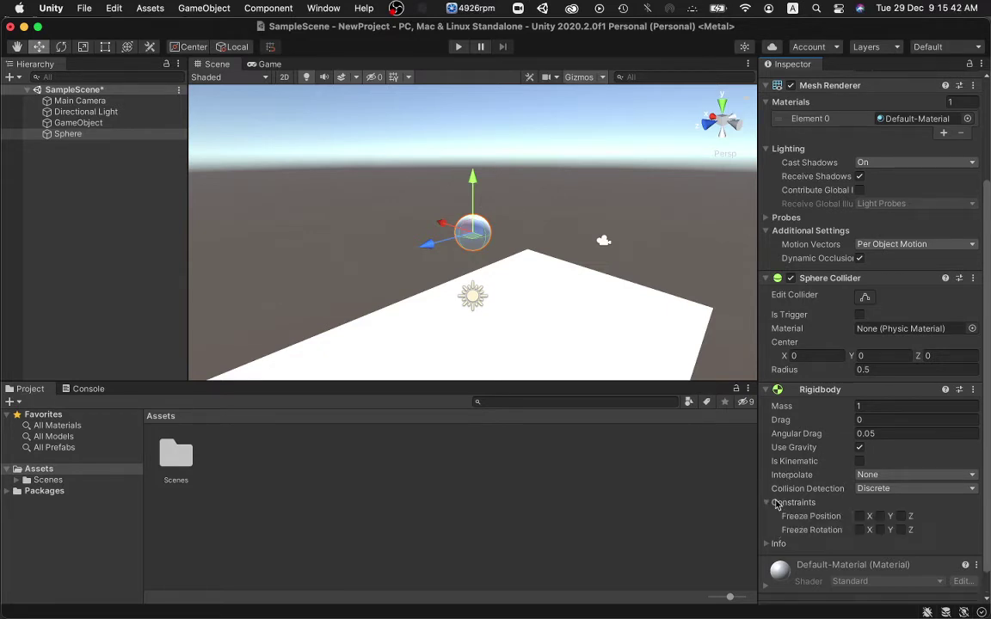
{"action": "scroll", "coordinate": [765, 516], "scroll_direction": "down", "scroll_amount": 1}
{"action": "left_click", "coordinate": [766, 517]}
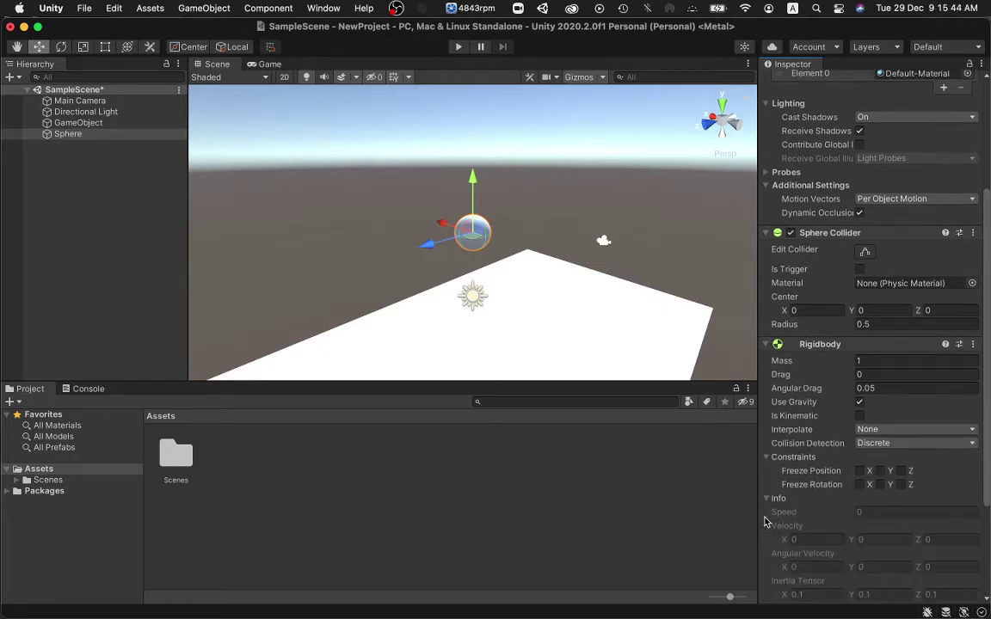
{"action": "scroll", "coordinate": [765, 520], "scroll_direction": "down", "scroll_amount": 5}
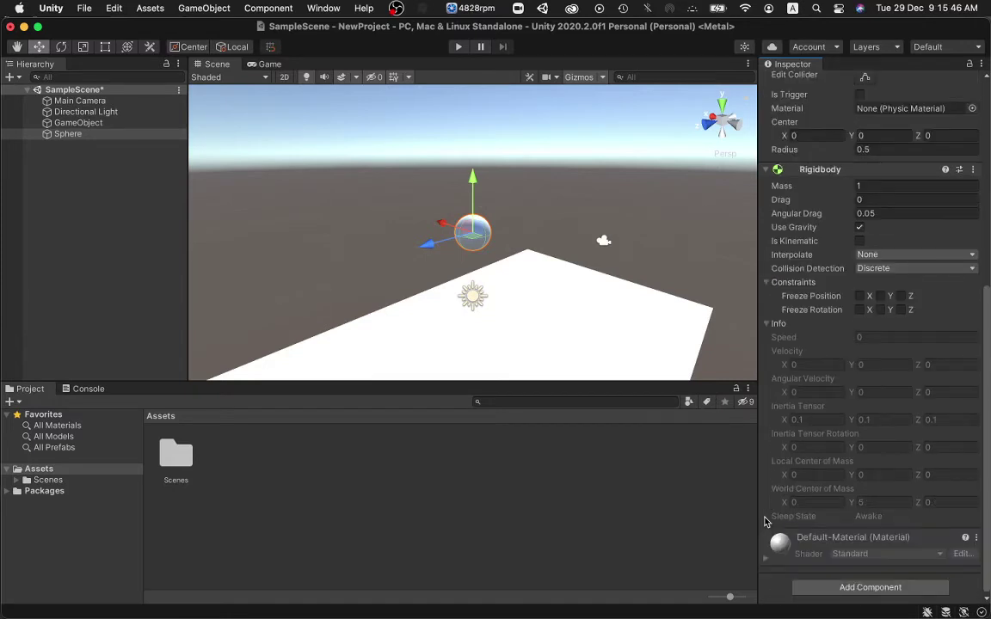
Run the scene in play mode to test how the sphere falls under gravity, and stop playback
{"action": "scroll", "coordinate": [596, 354], "scroll_direction": "down", "scroll_amount": 5}
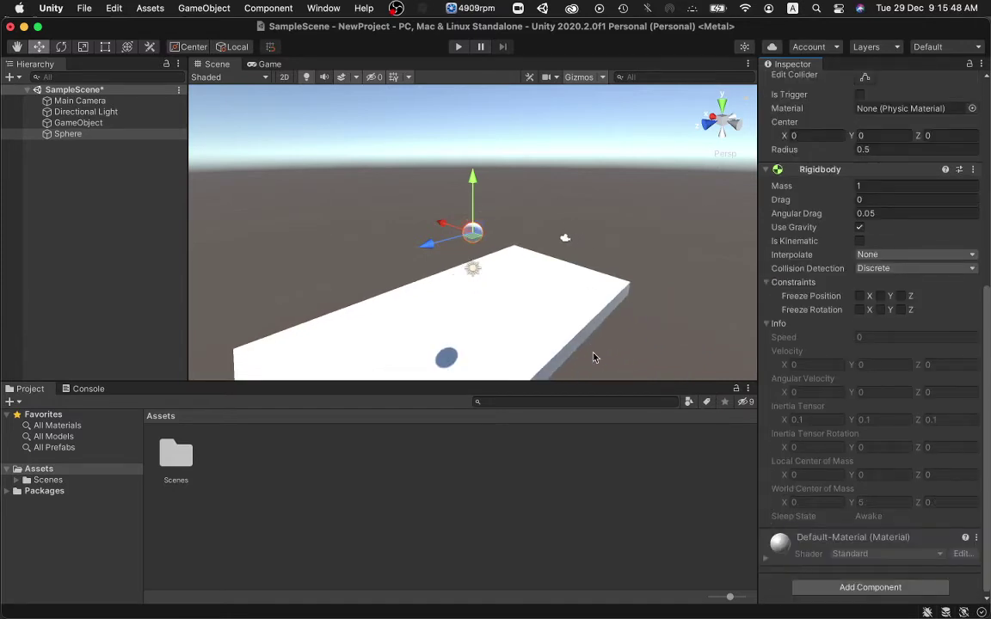
{"action": "left_click", "coordinate": [458, 47]}
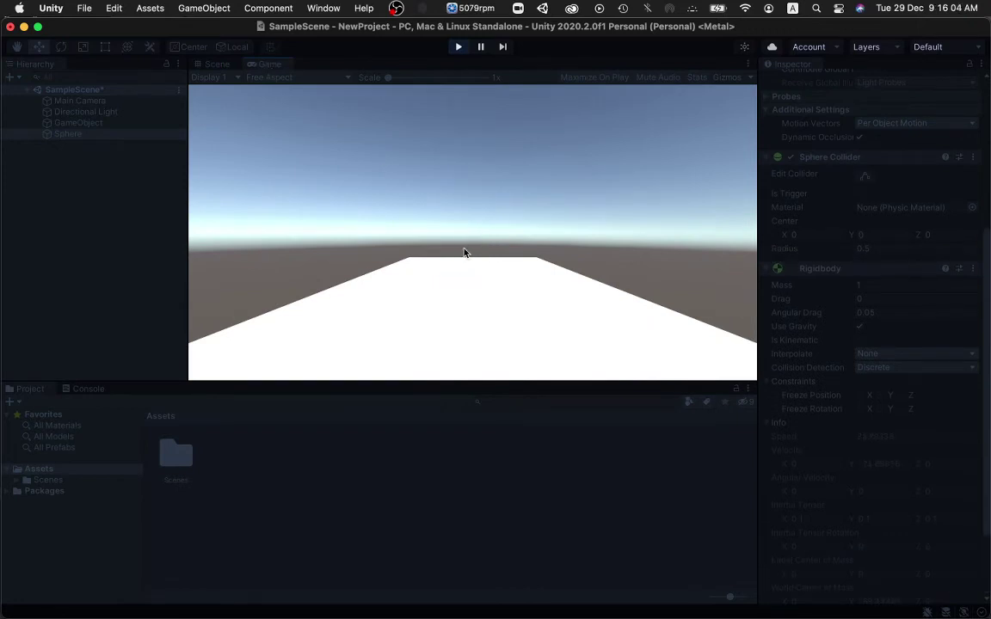
{"action": "left_click", "coordinate": [458, 46]}
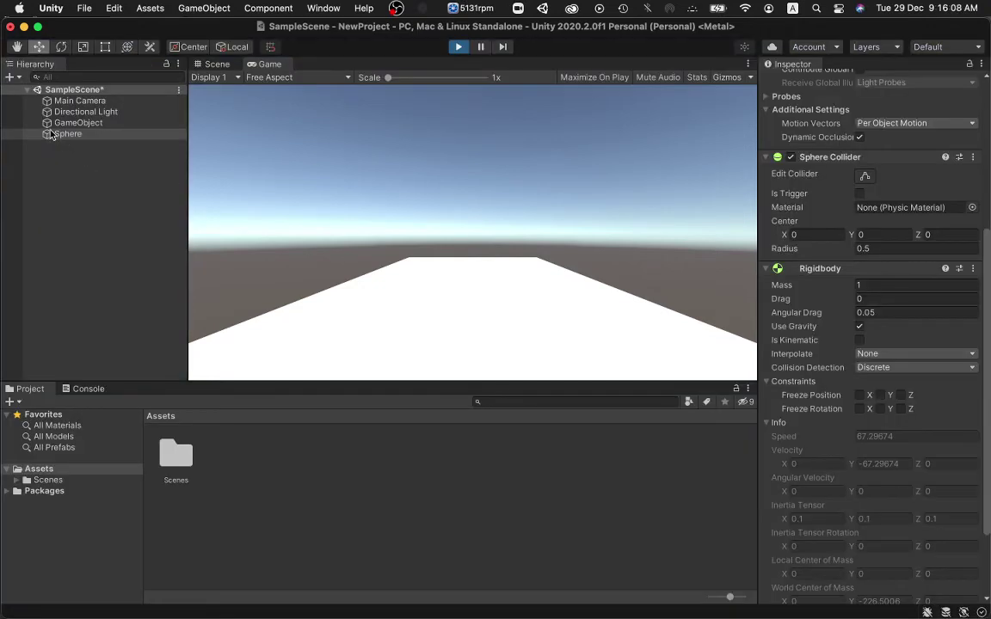
Find the collider components for the cube platform and add a Box Collider to it
{"action": "left_click", "coordinate": [71, 123]}
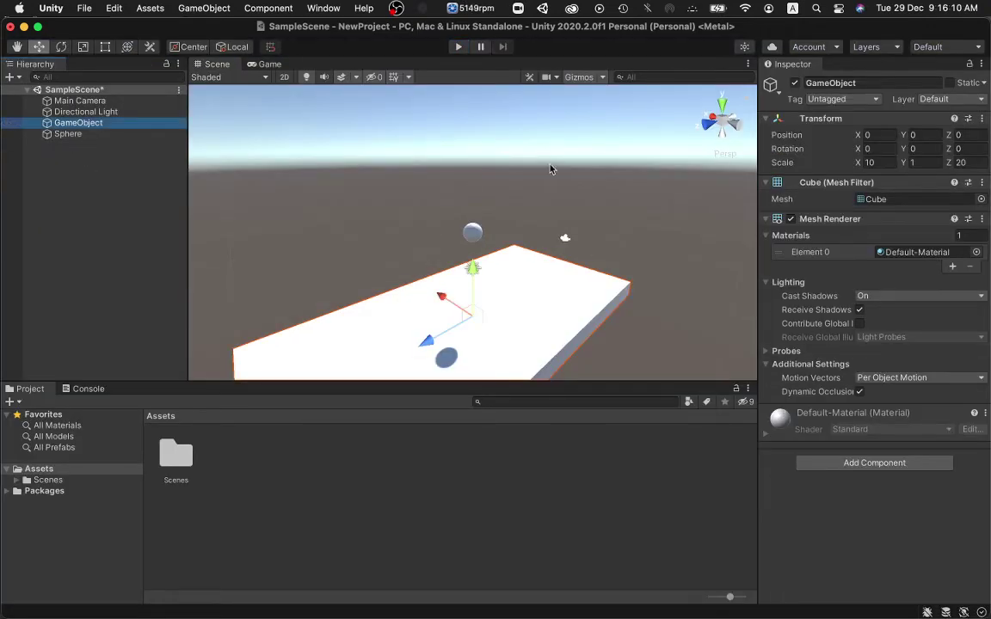
{"action": "scroll", "coordinate": [393, 344], "scroll_direction": "down", "scroll_amount": 4}
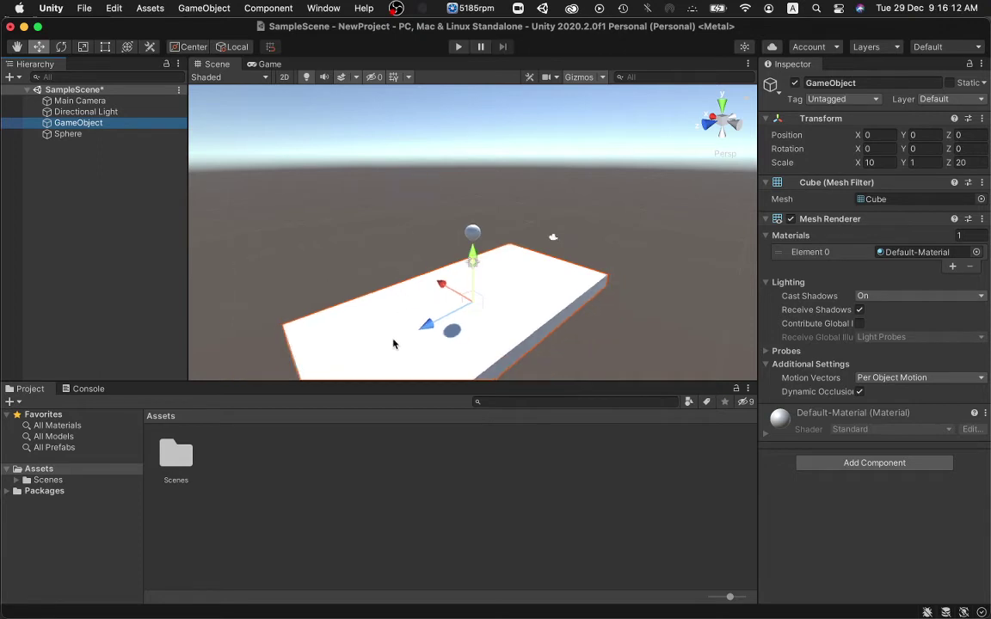
{"action": "scroll", "coordinate": [393, 344], "scroll_direction": "down", "scroll_amount": 2}
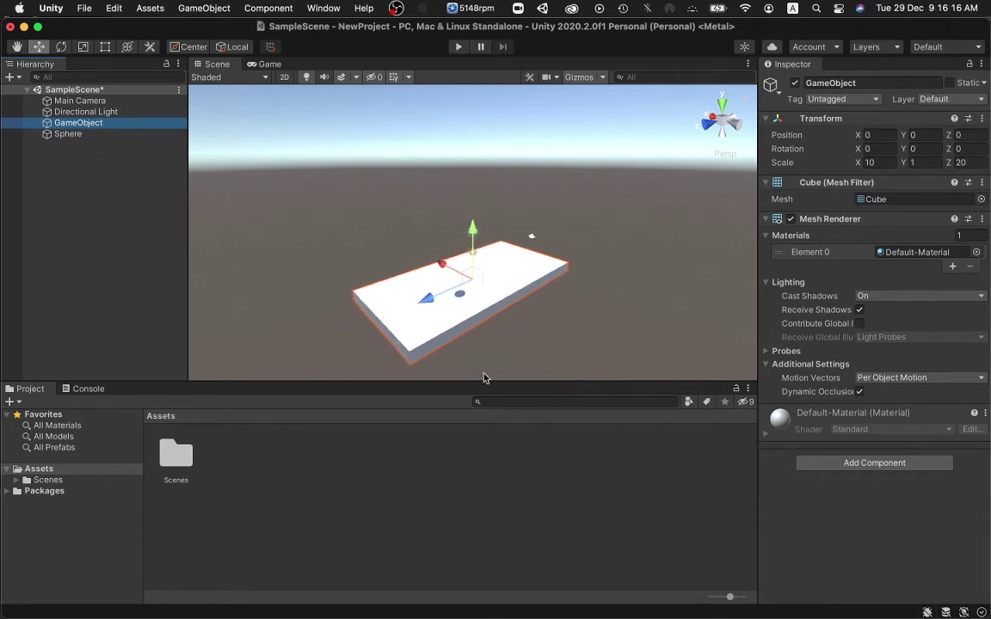
{"action": "left_click", "coordinate": [861, 465]}
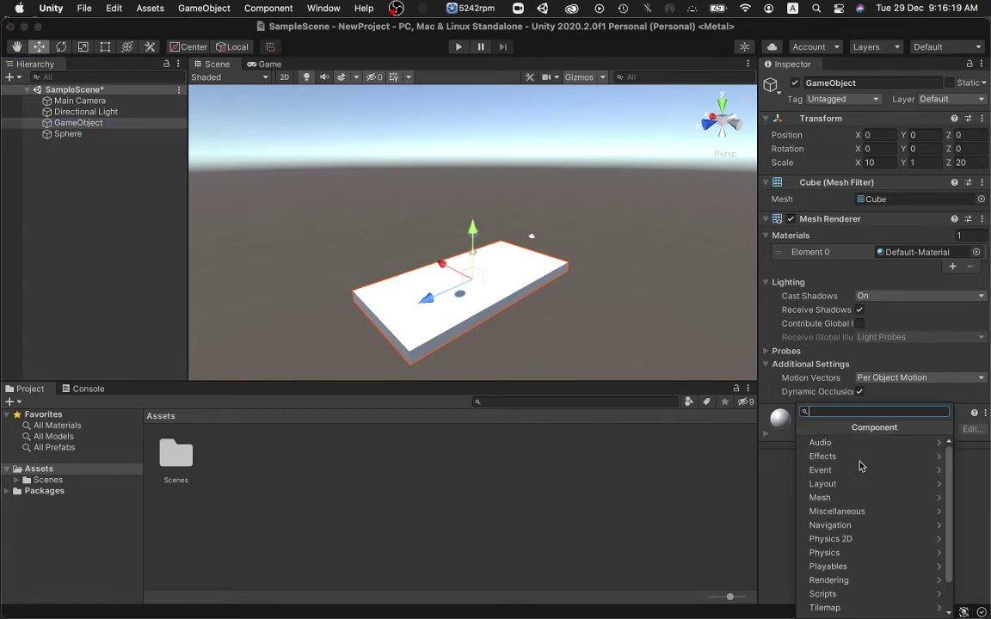
{"action": "left_click", "coordinate": [826, 552]}
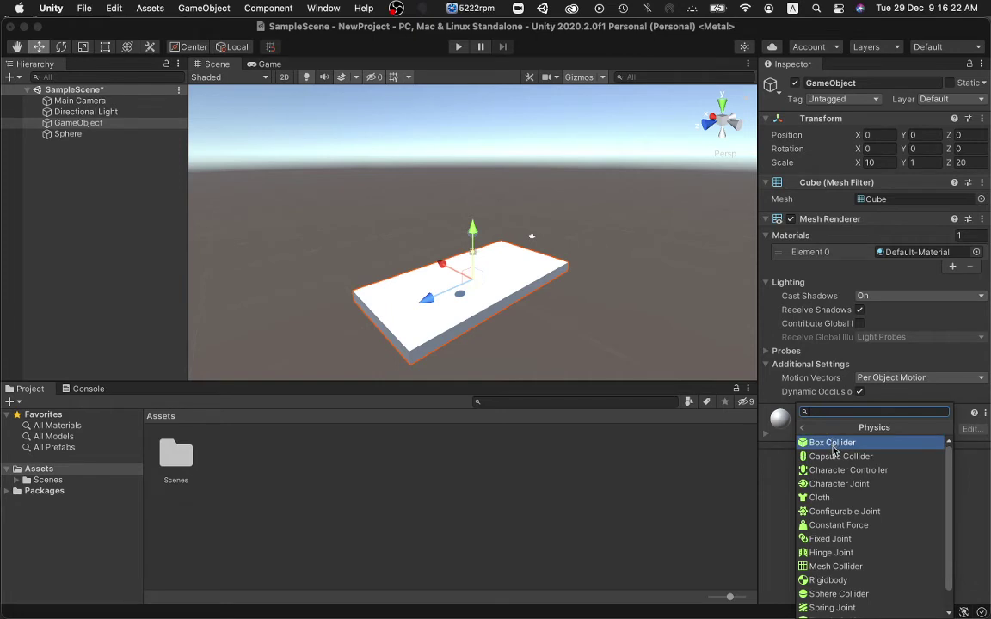
{"action": "type", "text": "Collider"}
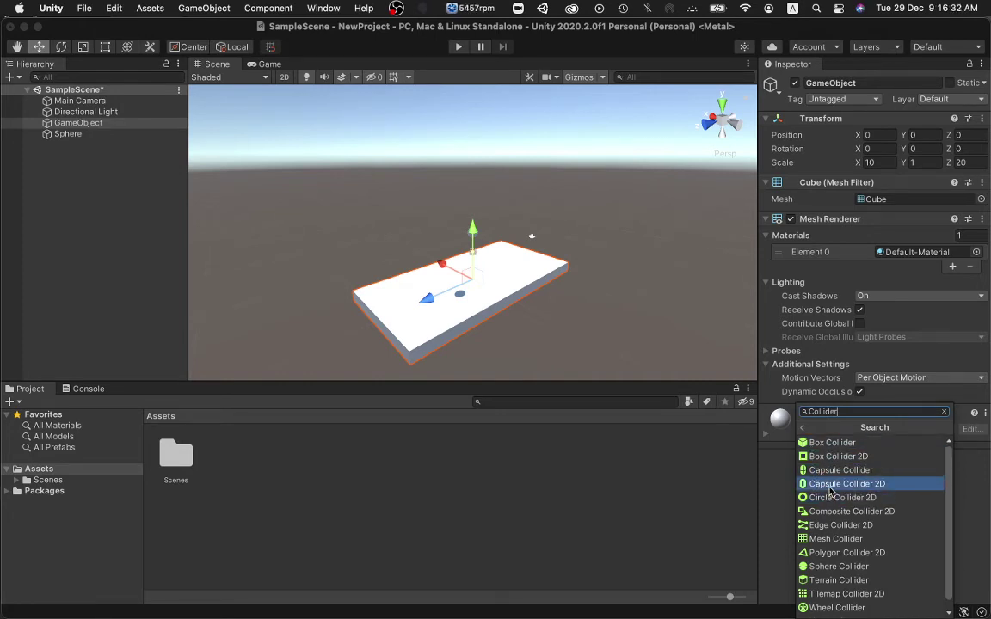
{"action": "scroll", "coordinate": [838, 525], "scroll_direction": "down", "scroll_amount": 1}
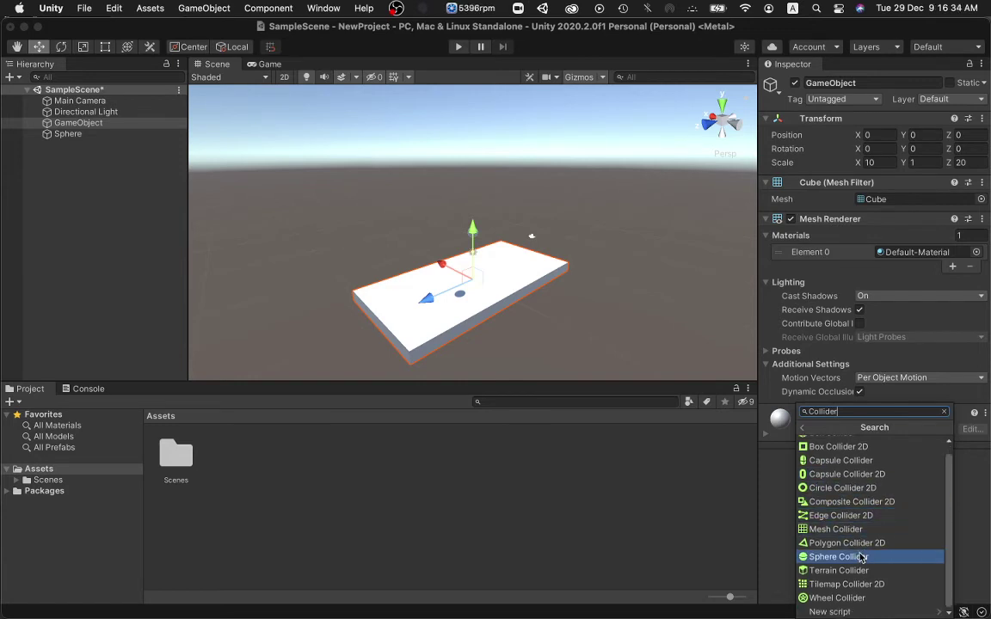
{"action": "scroll", "coordinate": [831, 508], "scroll_direction": "up", "scroll_amount": 1}
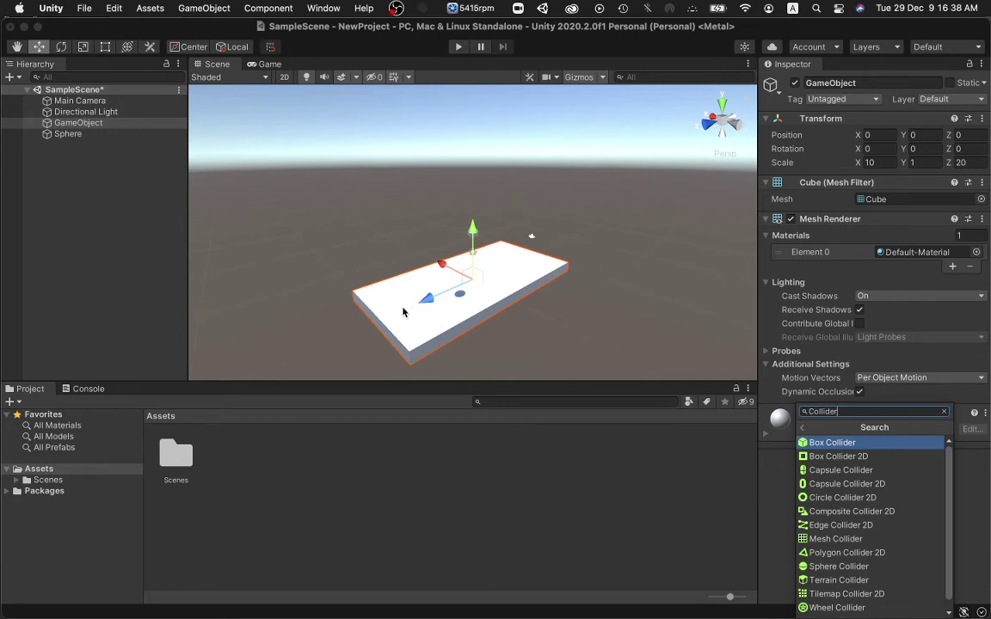
{"action": "left_click", "coordinate": [812, 442]}
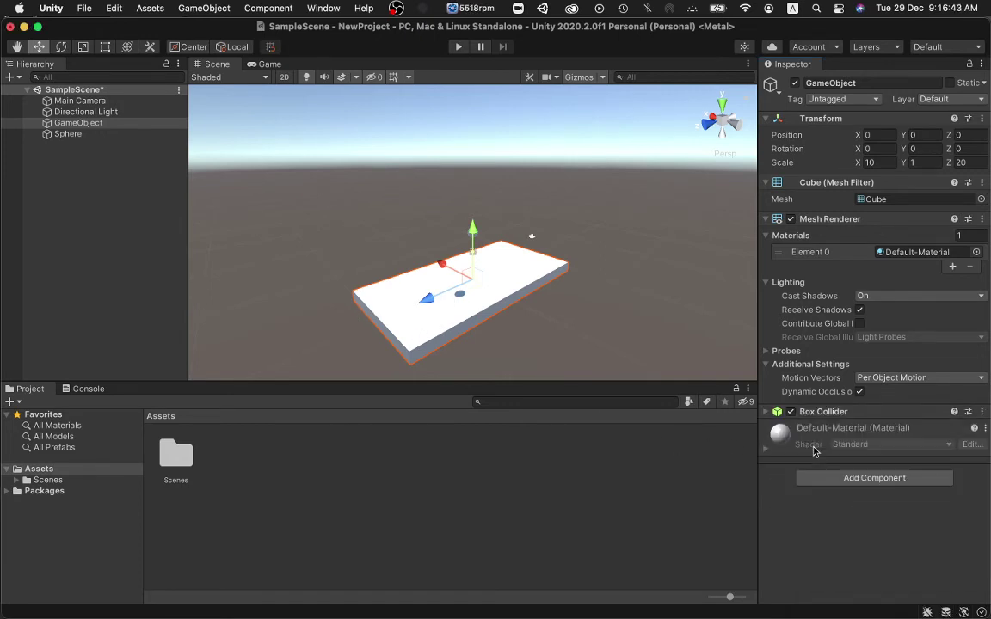
Expand the platform's Box Collider settings and examine its edges from several angles, with the tool handles set to Pivot
{"action": "left_click", "coordinate": [765, 412]}
{"action": "scroll", "coordinate": [375, 313], "scroll_direction": "up", "scroll_amount": 3}
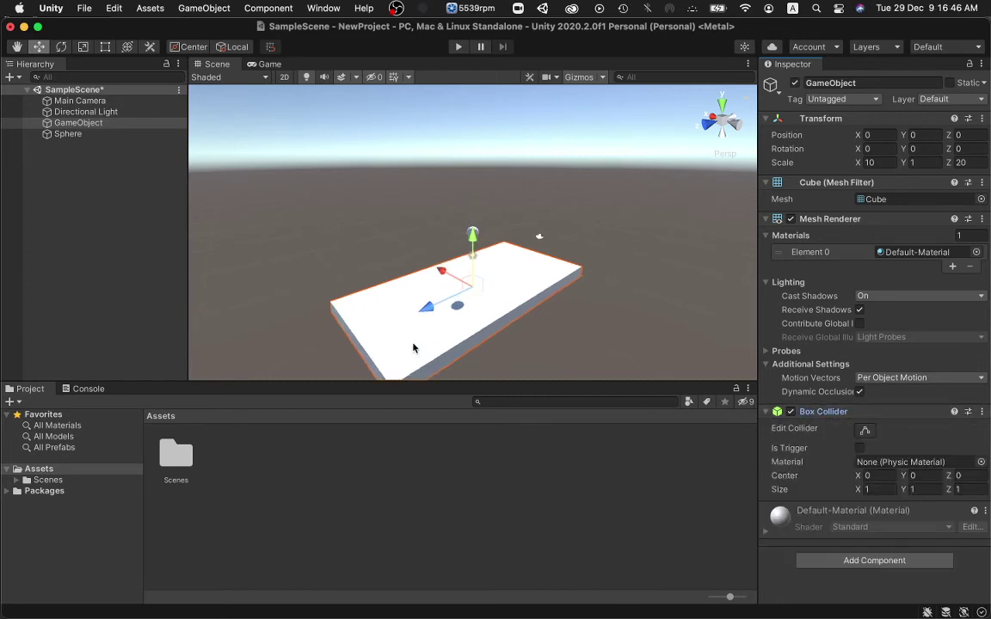
{"action": "double_click", "coordinate": [86, 122]}
{"action": "scroll", "coordinate": [515, 315], "scroll_direction": "up", "scroll_amount": 3}
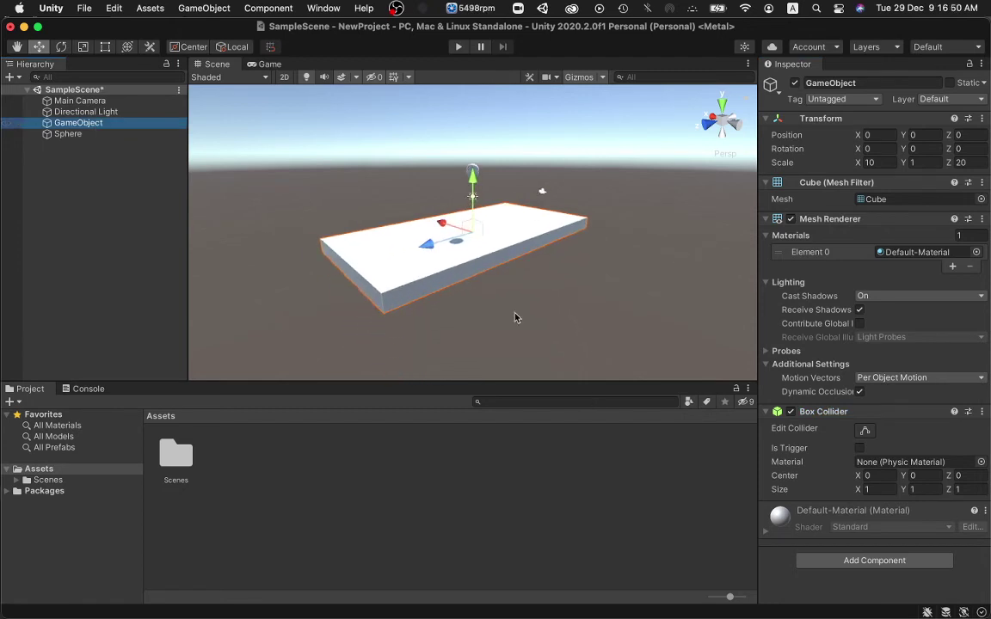
{"action": "scroll", "coordinate": [410, 332], "scroll_direction": "up", "scroll_amount": 2}
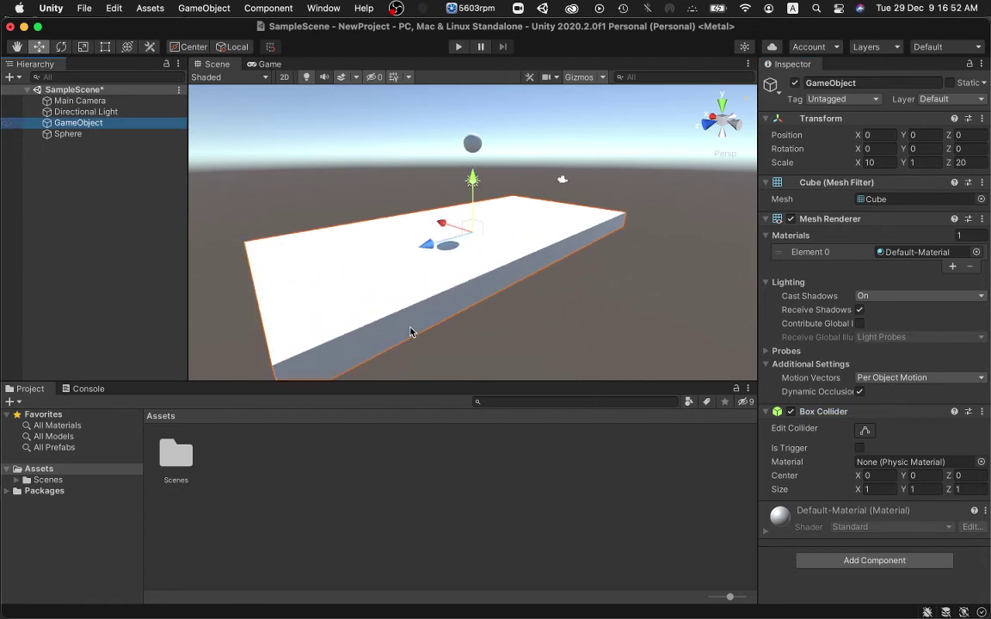
{"action": "scroll", "coordinate": [410, 332], "scroll_direction": "up", "scroll_amount": 3}
{"action": "key", "text": "z"}
{"action": "left_click", "coordinate": [554, 347]}
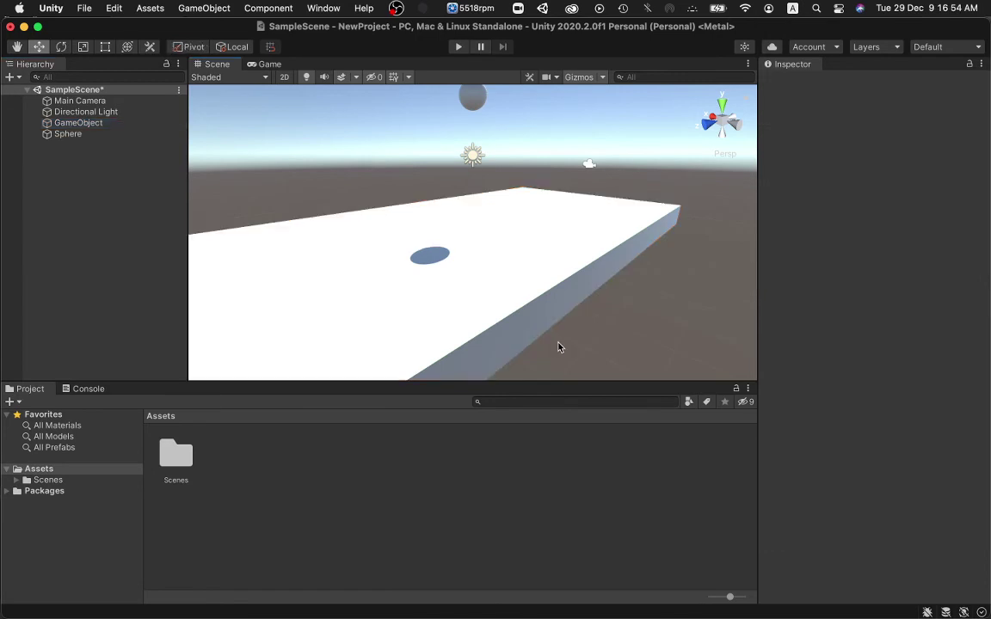
{"action": "left_click_drag", "start_coordinate": [559, 347], "coordinate": [500, 273], "text": "alt"}
{"action": "left_click", "coordinate": [127, 123]}
{"action": "scroll", "coordinate": [583, 324], "scroll_direction": "down", "scroll_amount": 1}
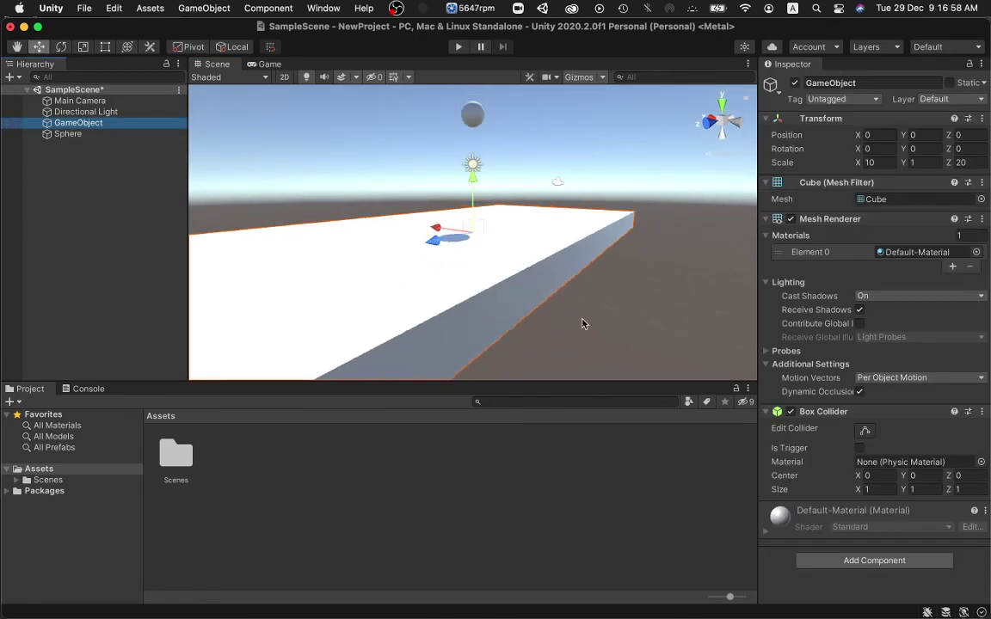
{"action": "scroll", "coordinate": [582, 324], "scroll_direction": "down", "scroll_amount": 2}
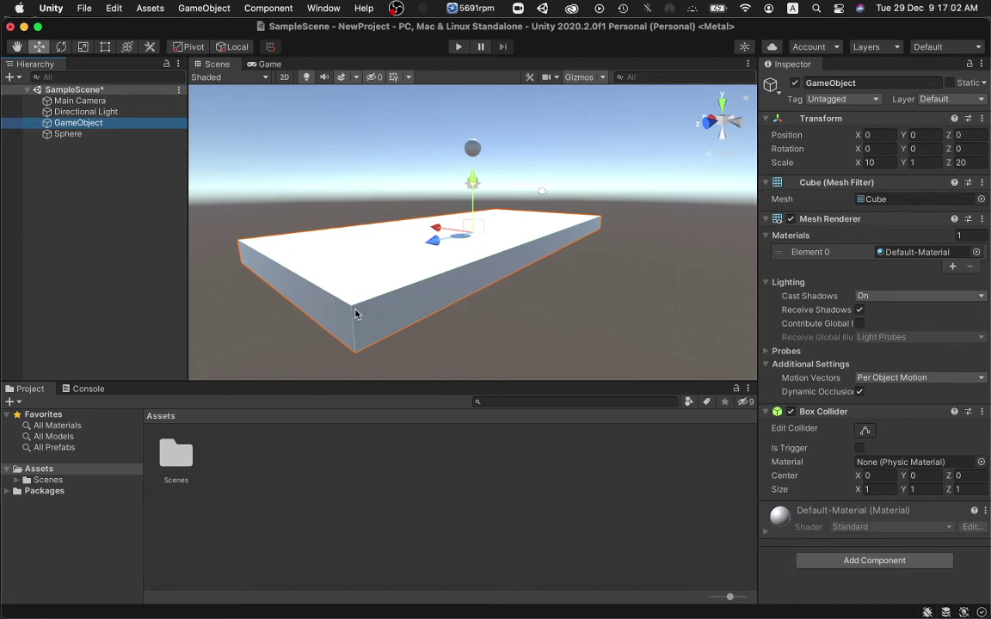
{"action": "scroll", "coordinate": [428, 285], "scroll_direction": "down", "scroll_amount": 2}
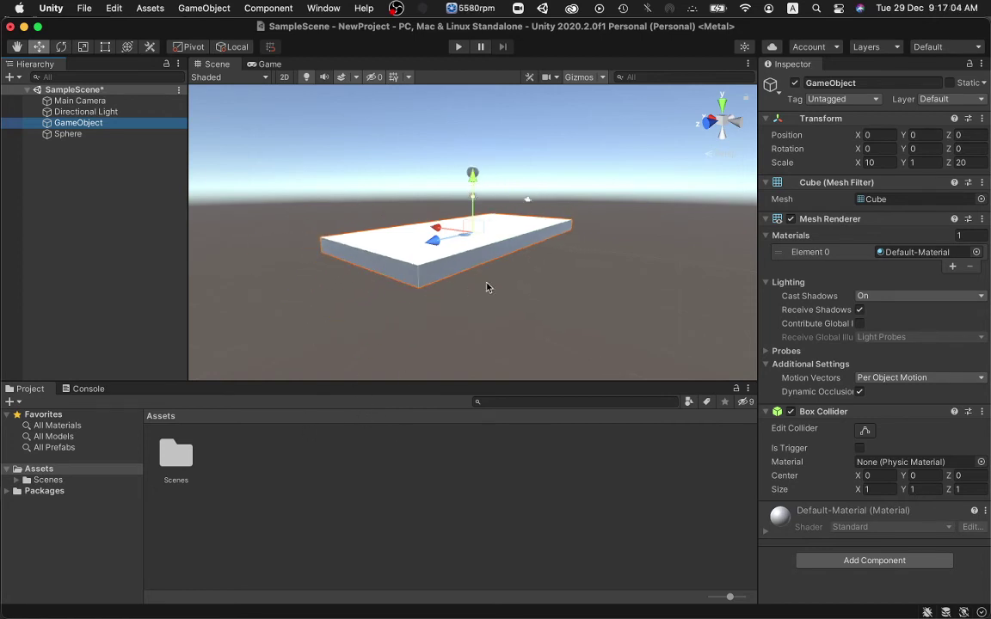
{"action": "left_click_drag", "start_coordinate": [442, 270], "coordinate": [521, 299], "text": "alt"}
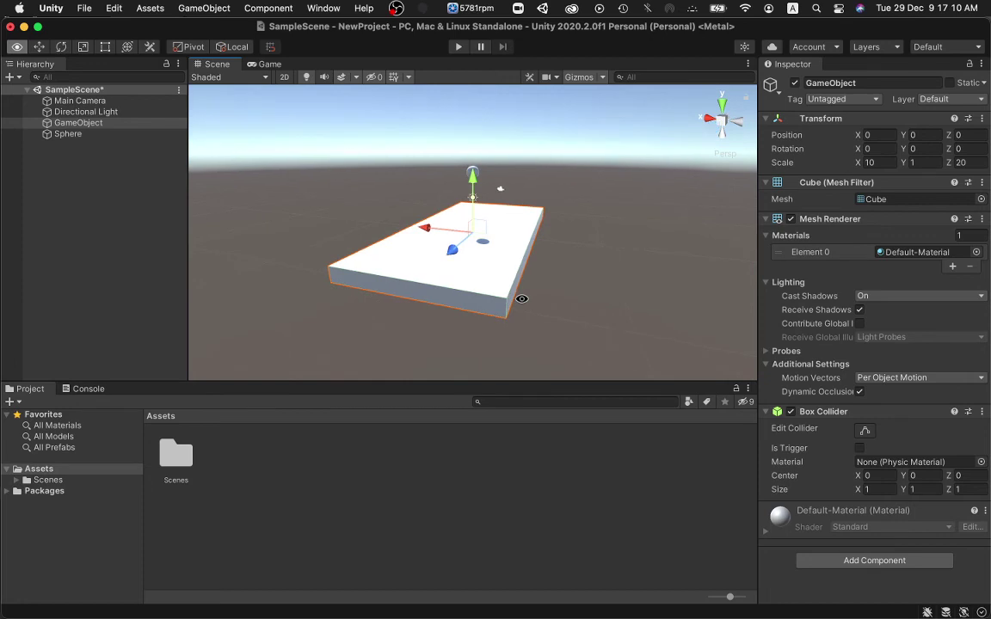
Play the scene in the Game view to test the sphere's collision with the platform, and stop playback
{"action": "left_click", "coordinate": [269, 64]}
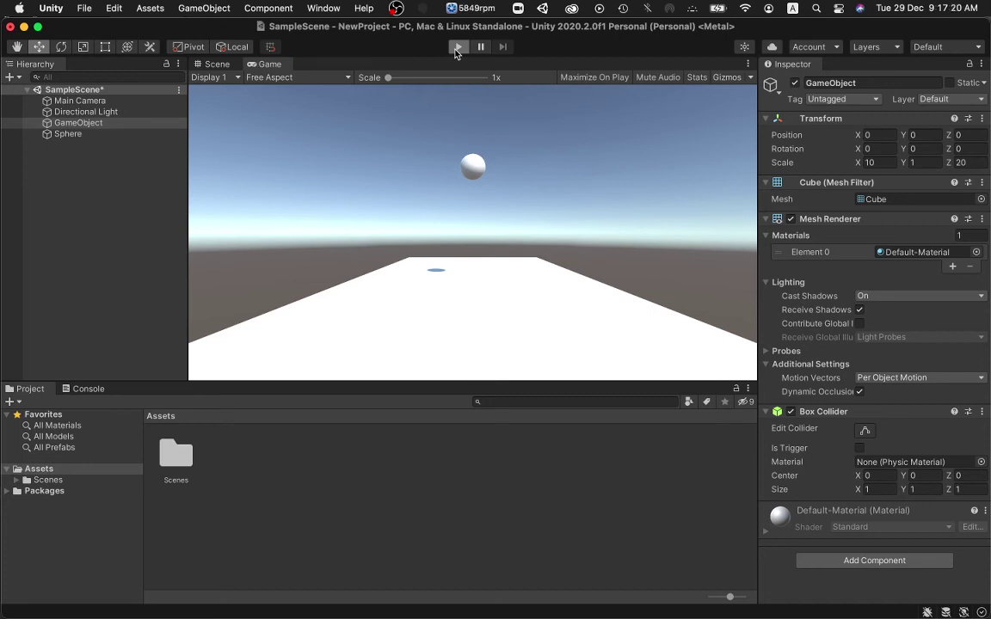
{"action": "left_click", "coordinate": [457, 50]}
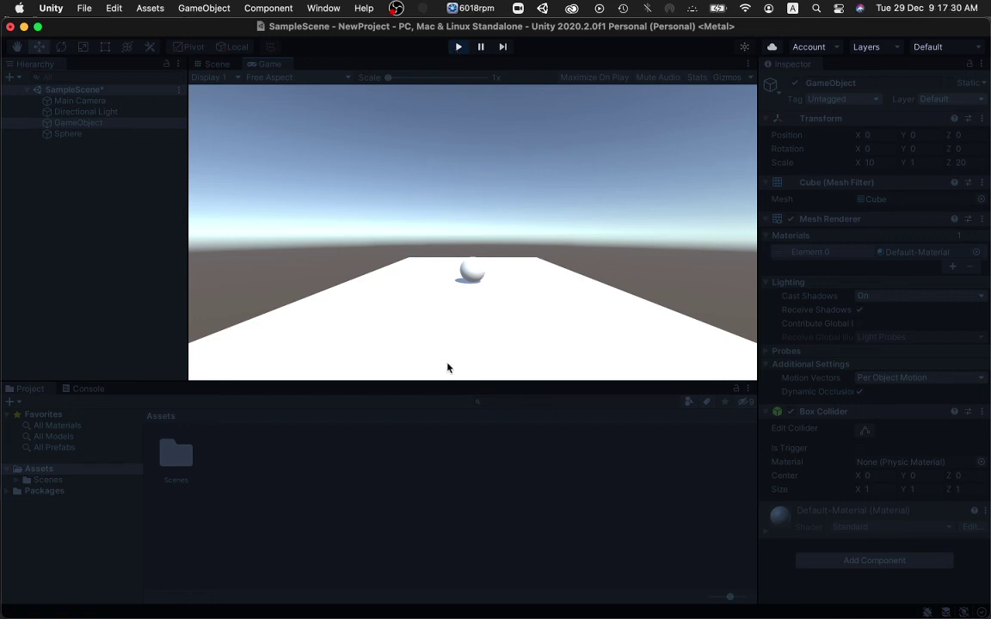
{"action": "left_click", "coordinate": [458, 46]}
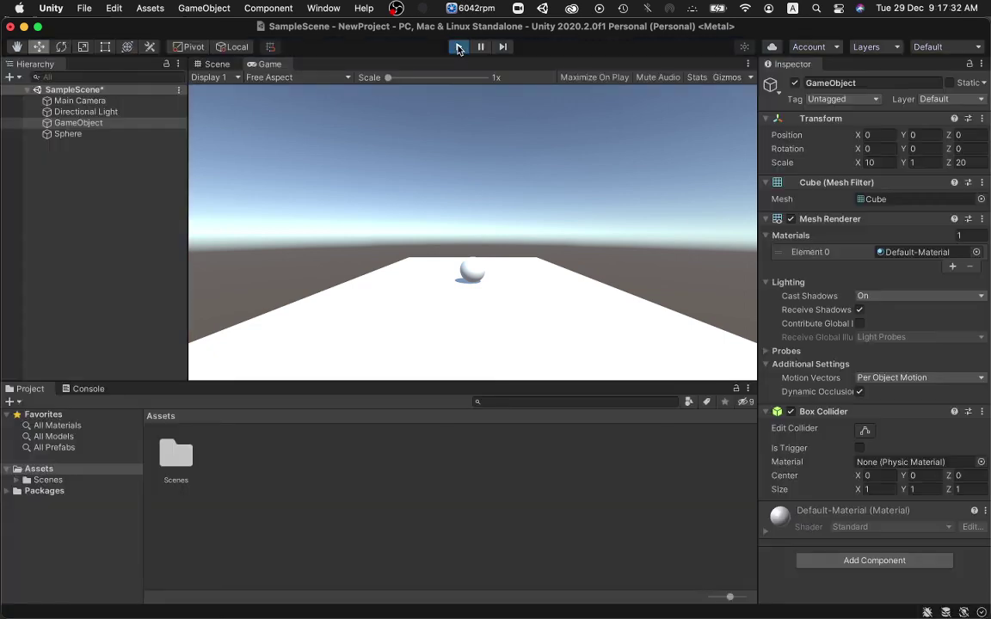
Review the sphere's Sphere Collider and Rigidbody settings, and clear the selection
{"action": "left_click", "coordinate": [64, 135]}
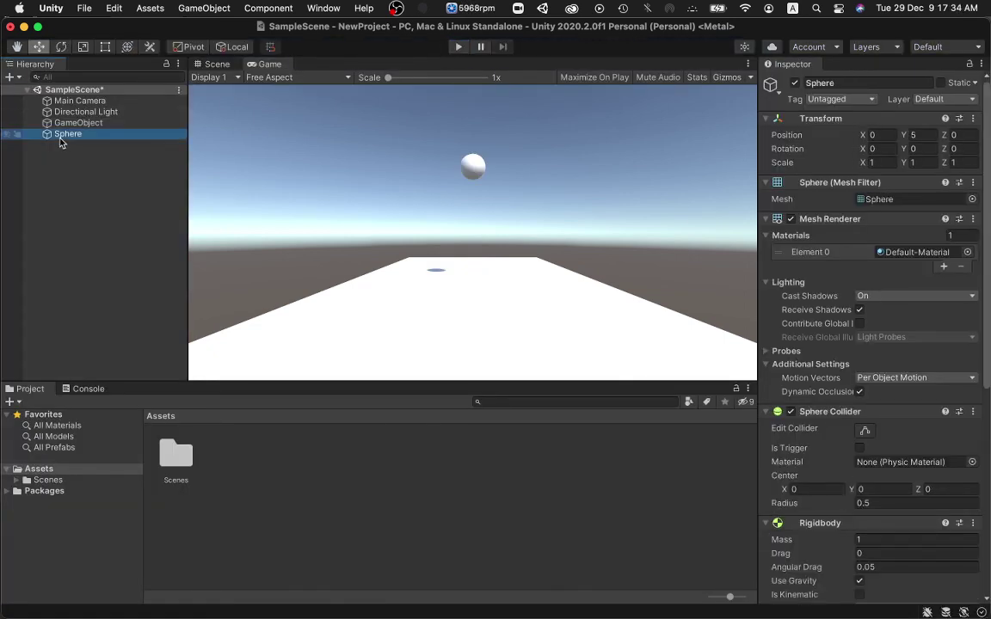
{"action": "left_click", "coordinate": [61, 137]}
{"action": "scroll", "coordinate": [946, 391], "scroll_direction": "down", "scroll_amount": 3}
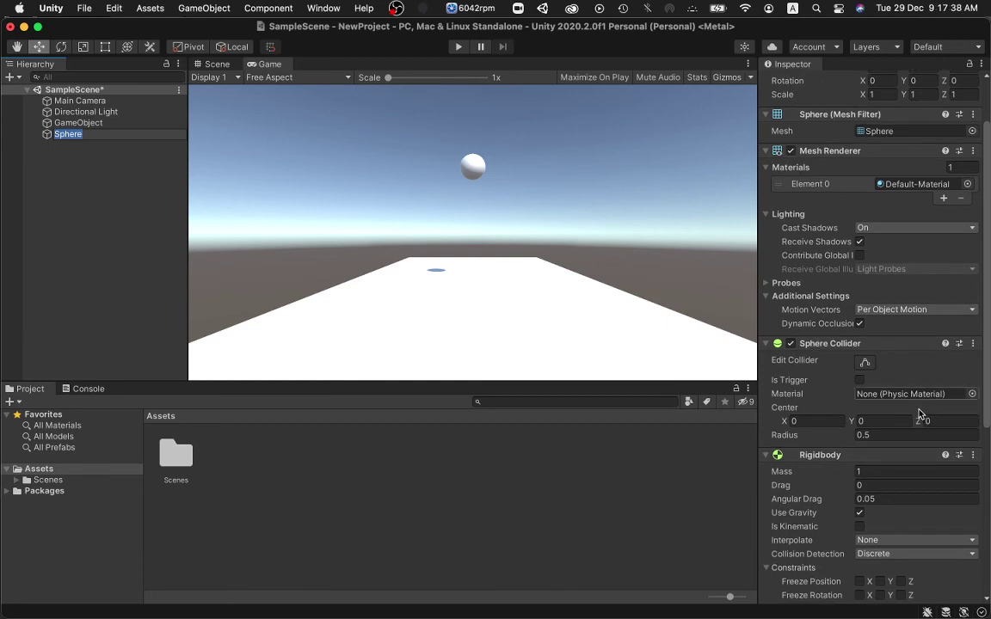
{"action": "scroll", "coordinate": [921, 345], "scroll_direction": "down", "scroll_amount": 10}
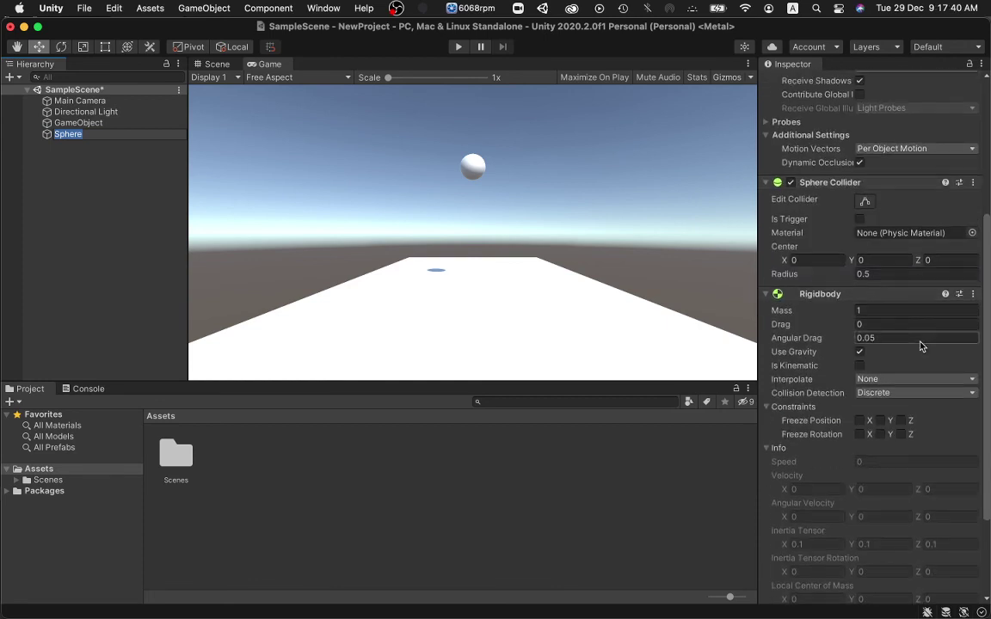
{"action": "scroll", "coordinate": [920, 345], "scroll_direction": "up", "scroll_amount": 10}
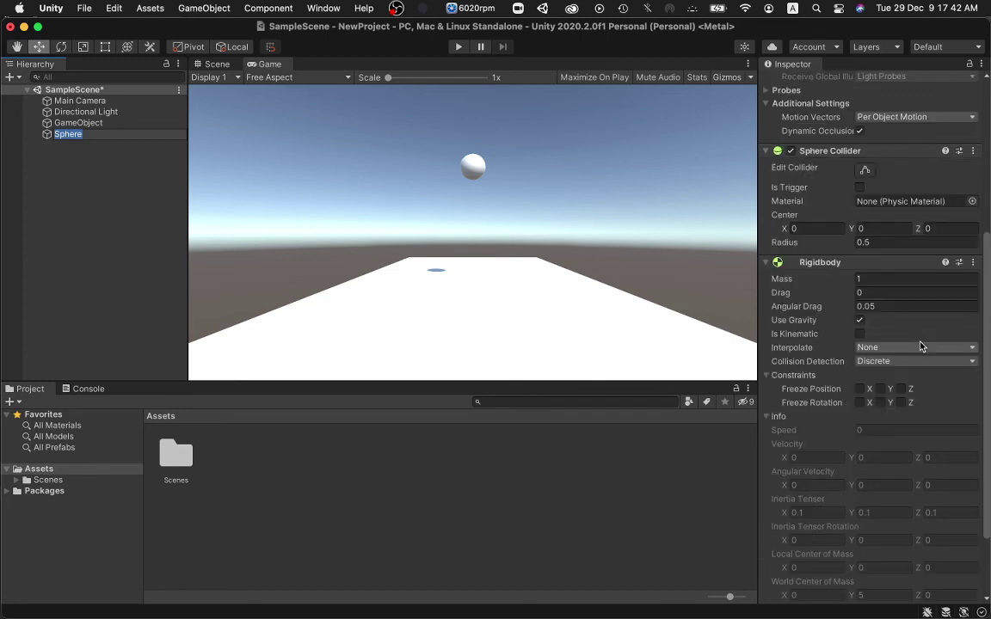
{"action": "scroll", "coordinate": [920, 342], "scroll_direction": "up", "scroll_amount": 2}
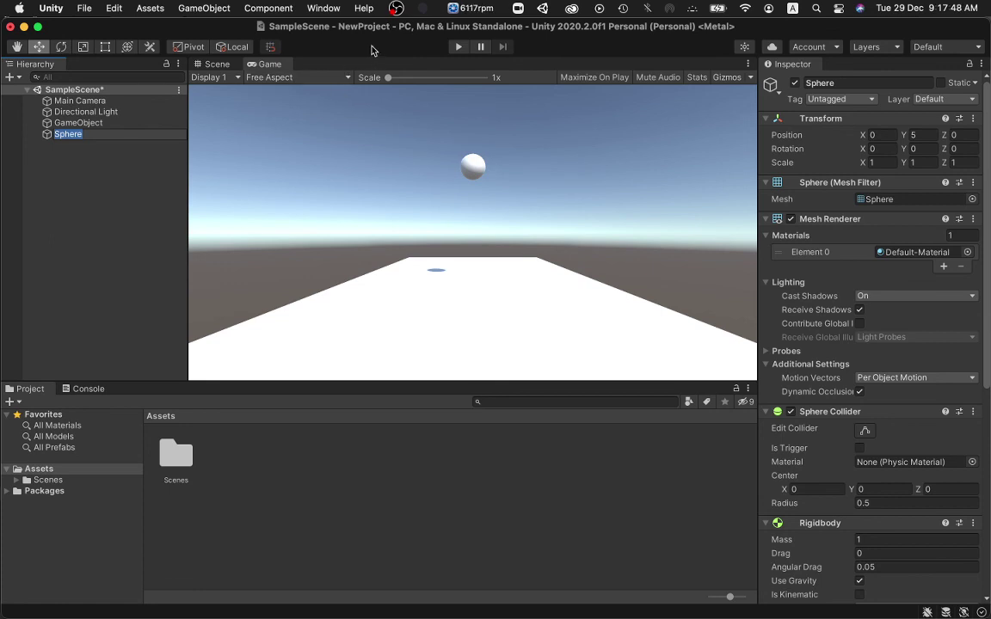
{"action": "left_click", "coordinate": [39, 186]}
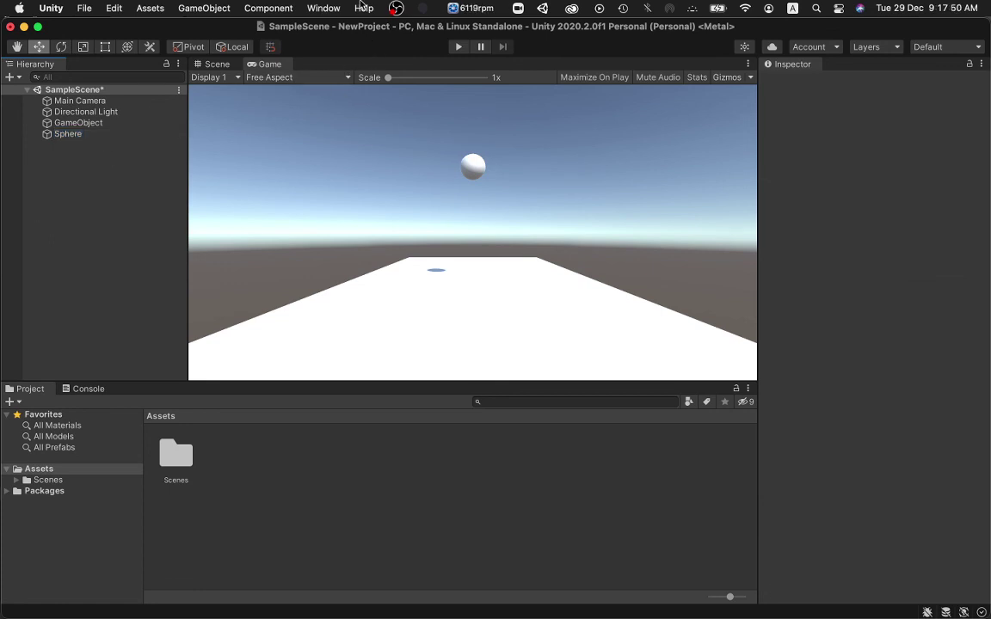
{"action": "left_click", "coordinate": [397, 8]}
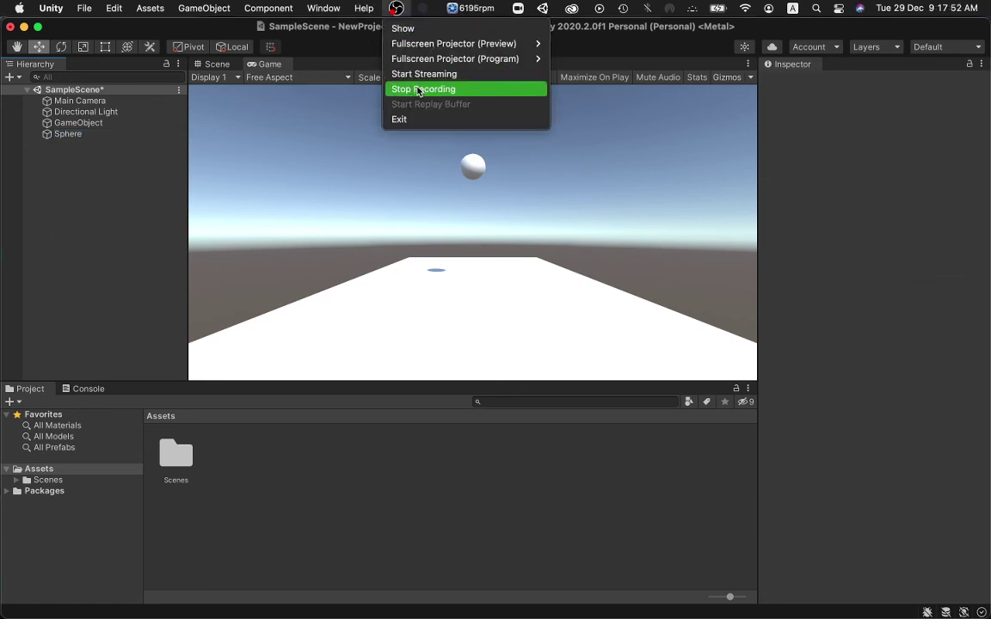